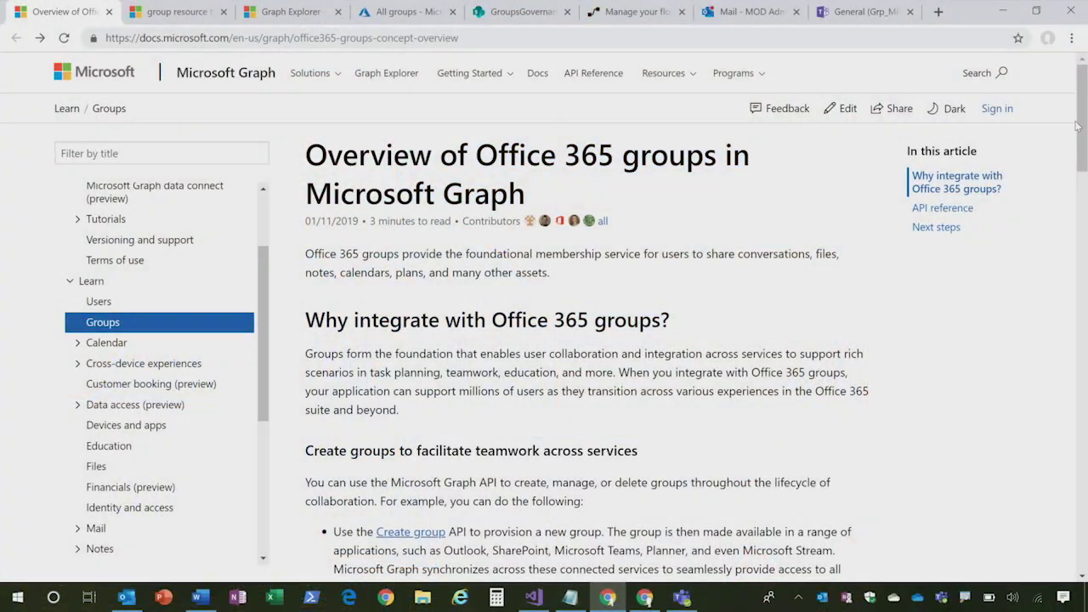
Step: Read through the groups overview article and go to the group resource type reference page
drag(1083, 117, 1071, 226)
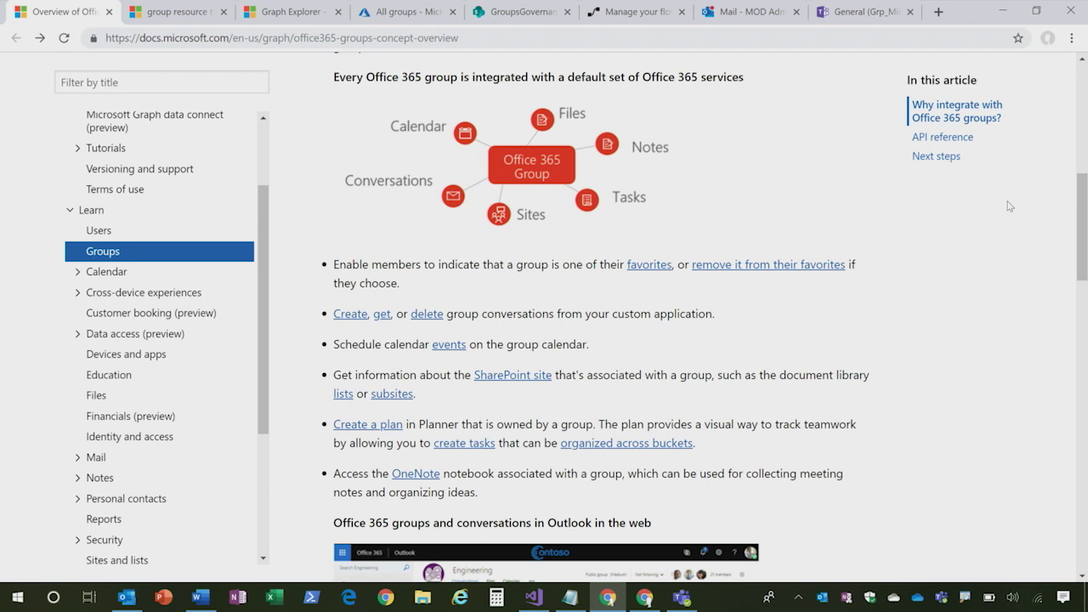
drag(1077, 215, 1063, 392)
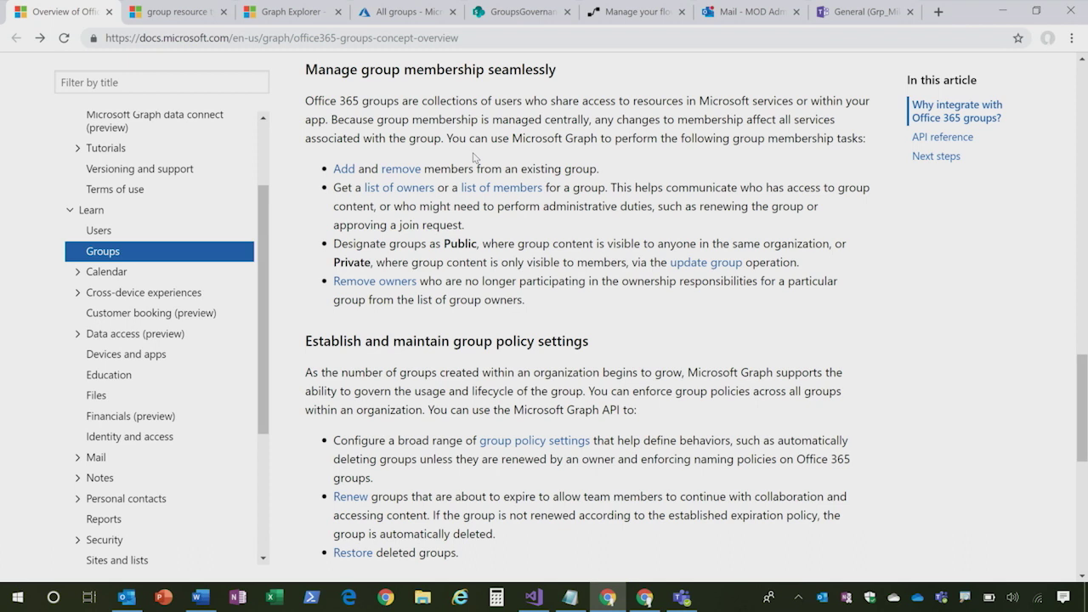
click(179, 14)
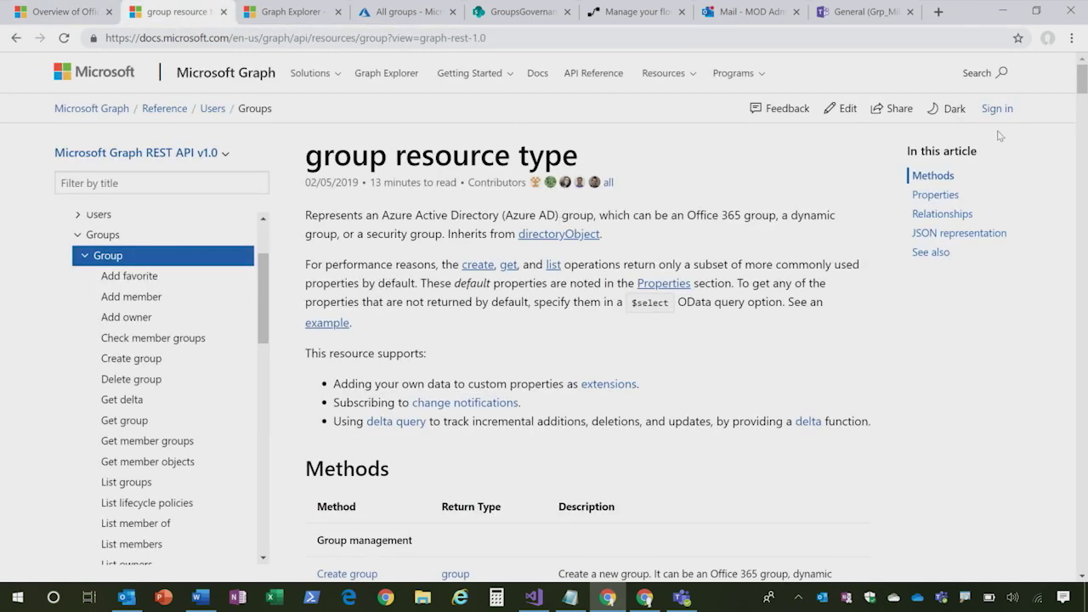
Step: Review the group resource Methods table, then bring up Graph Explorer with its default /me/ query
drag(1081, 79, 1083, 107)
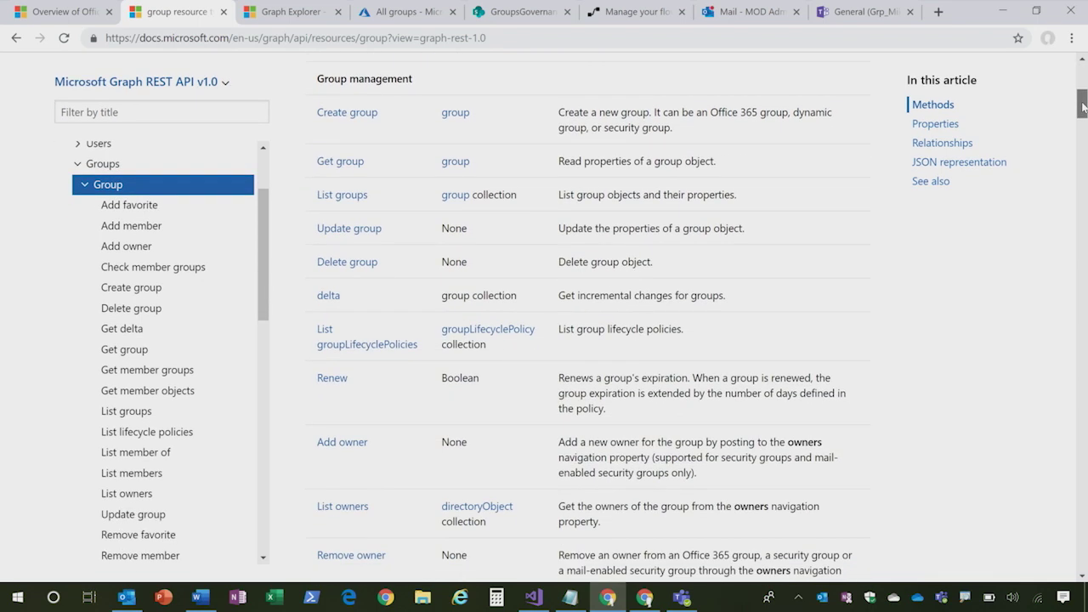
drag(1083, 106, 1081, 133)
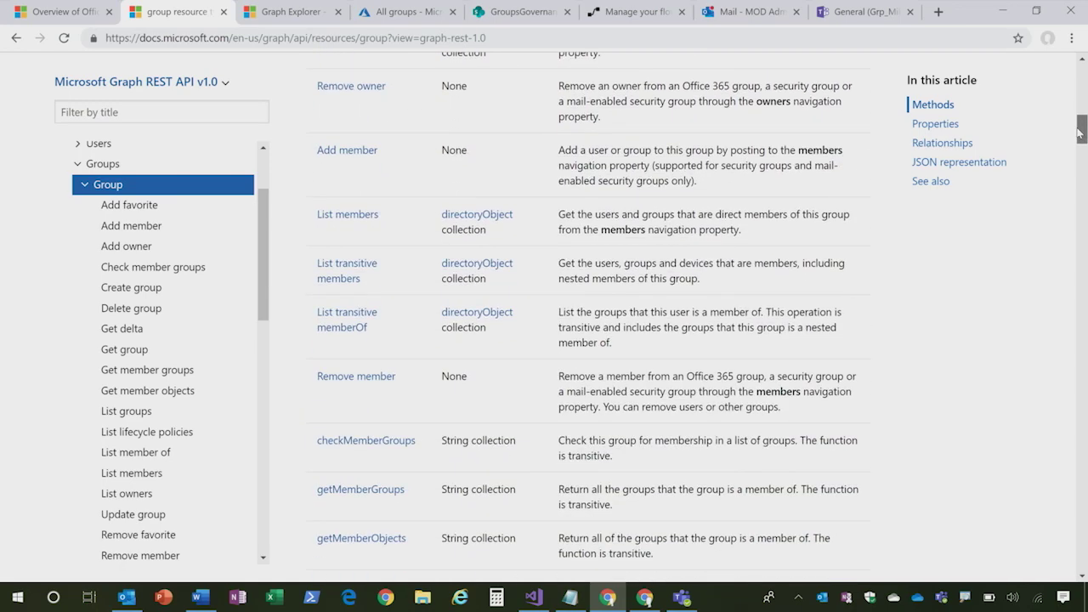
drag(1080, 132, 1077, 173)
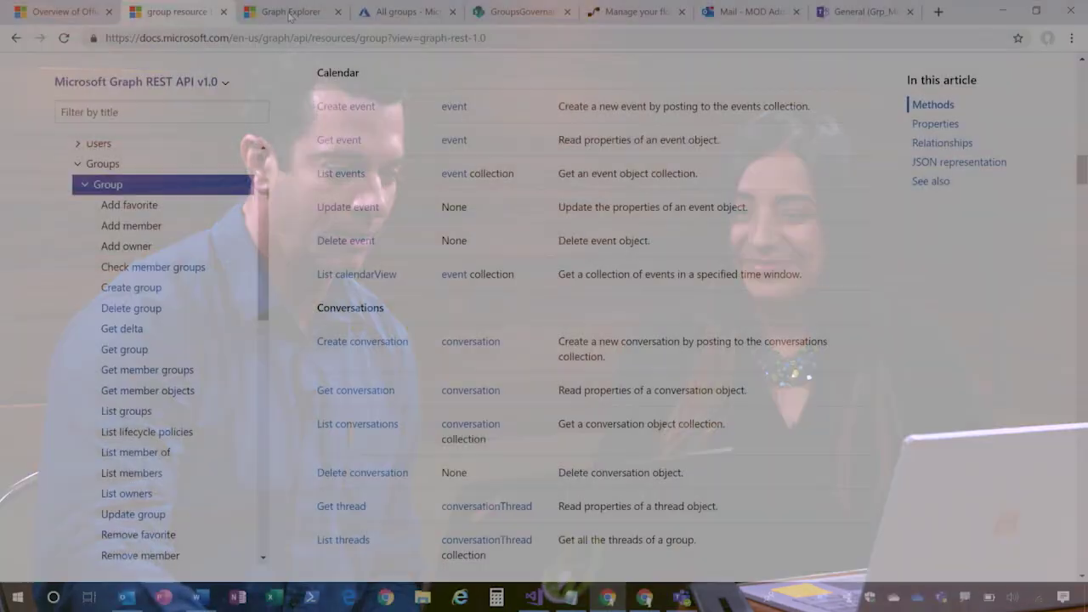
click(289, 12)
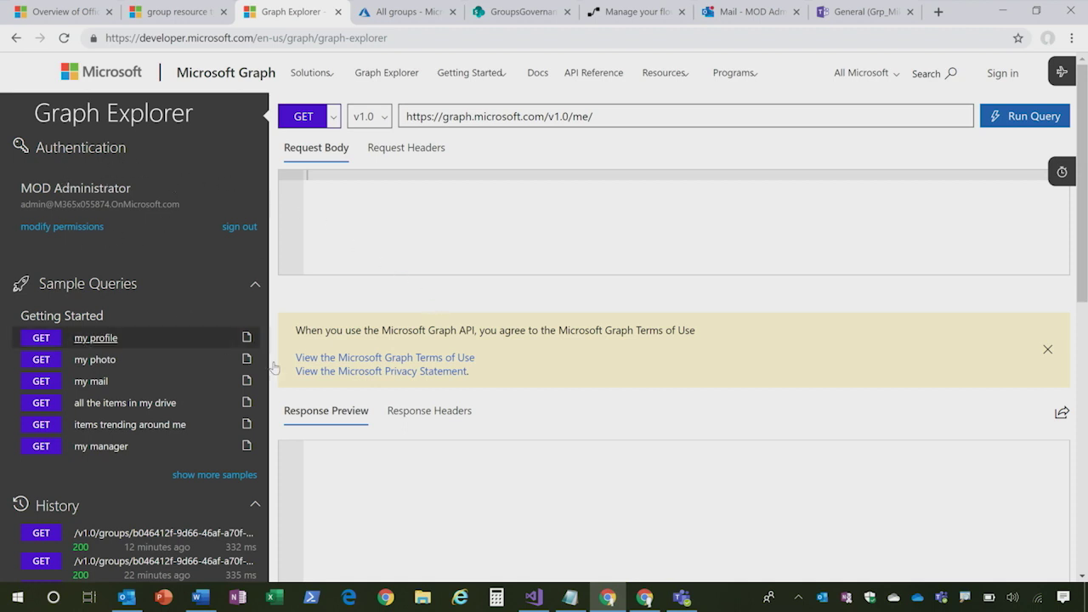
Step: Replace the /me/ URL with the Marketing group's ID query, run it, then view Azure's All groups
click(570, 597)
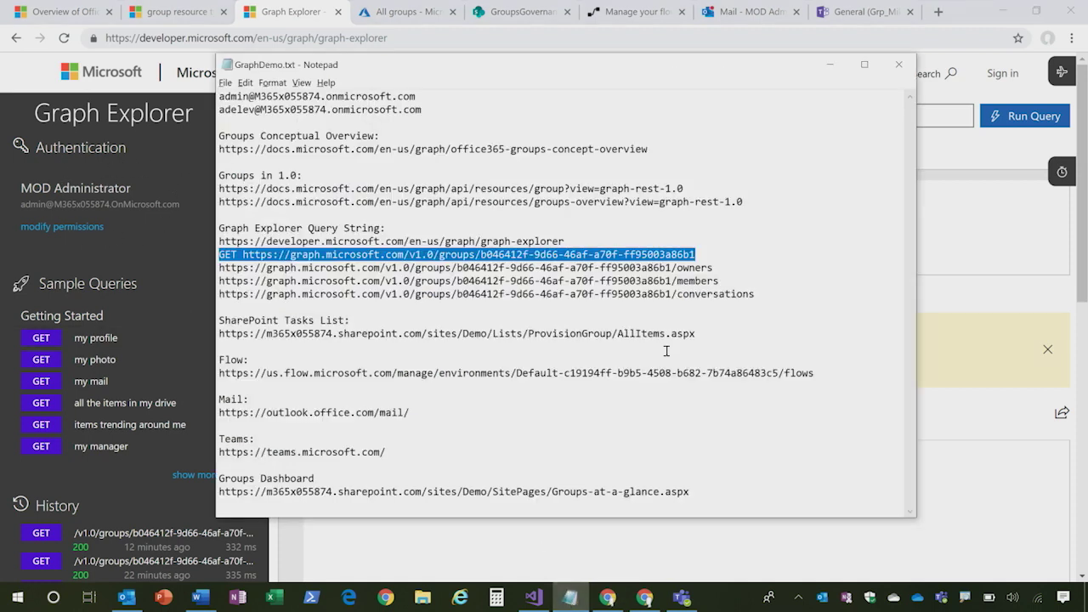
click(606, 598)
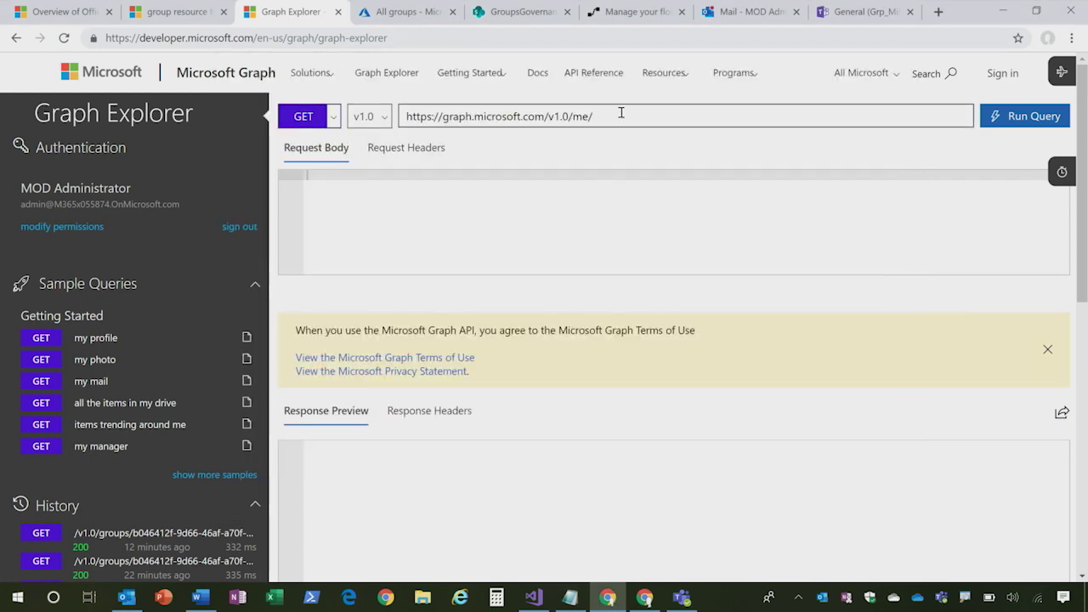
drag(620, 113, 379, 117)
text(https://graph.microsoft.com/v1.0/groups/b046412f-9d66-46af-a70f-ff95003a86b1)
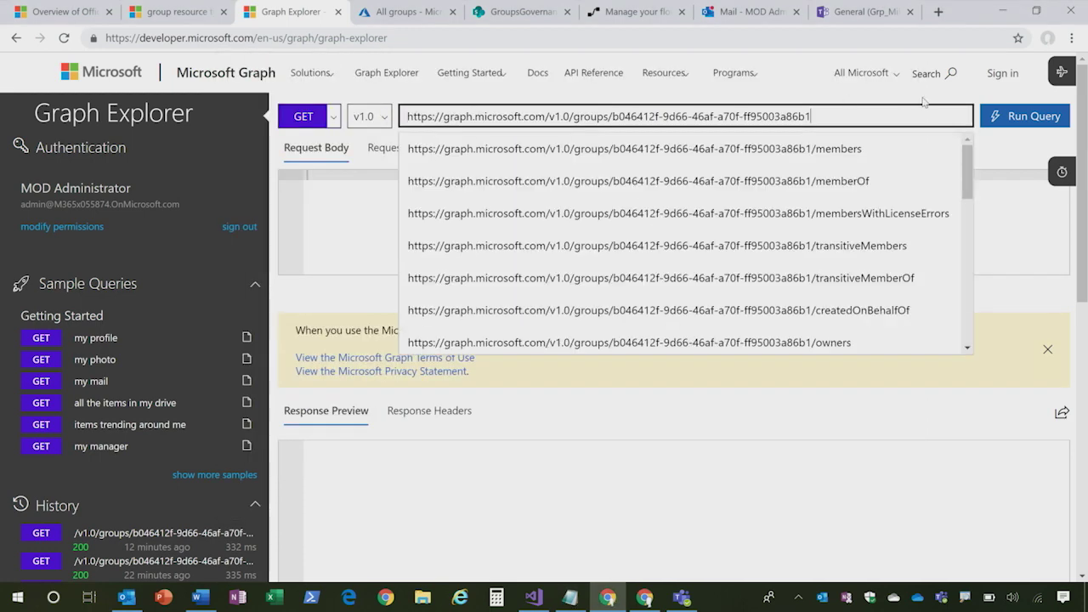
click(1023, 119)
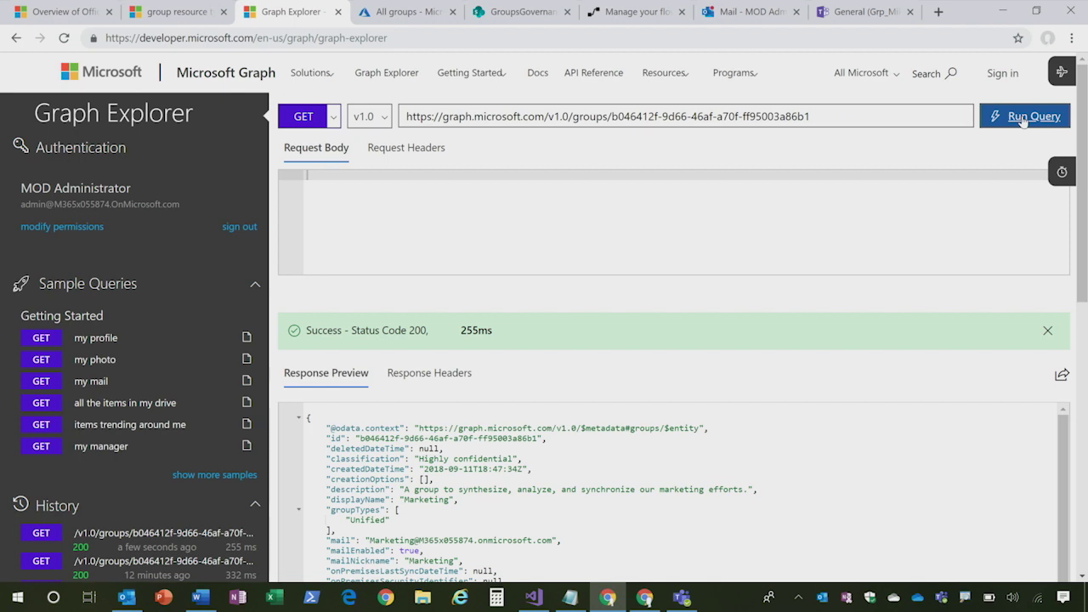
click(403, 13)
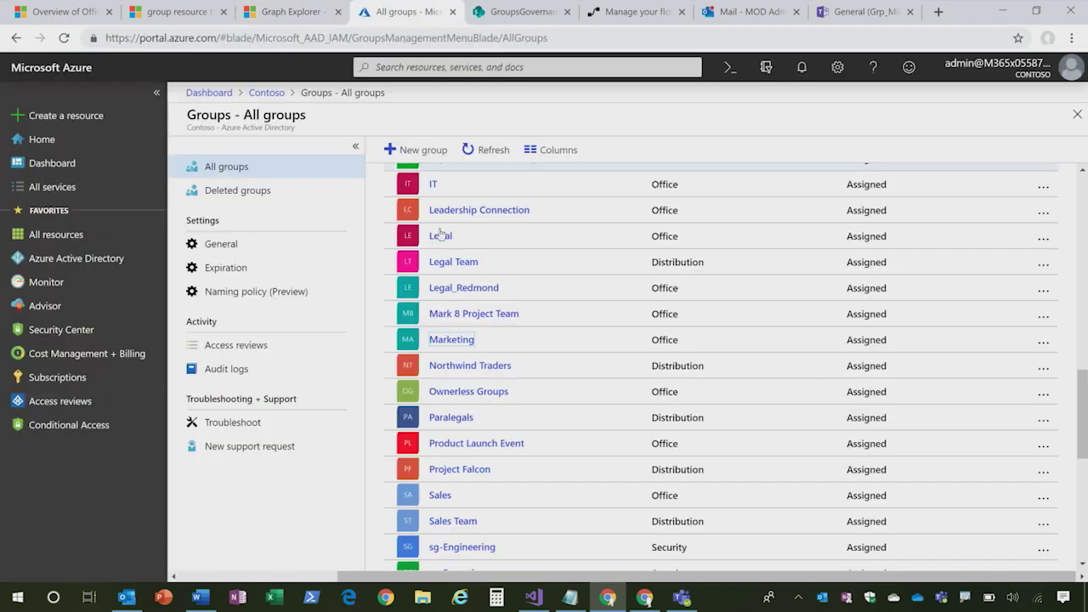
Step: Confirm the Marketing group's object ID in Azure, then return to the Graph Explorer response
click(451, 339)
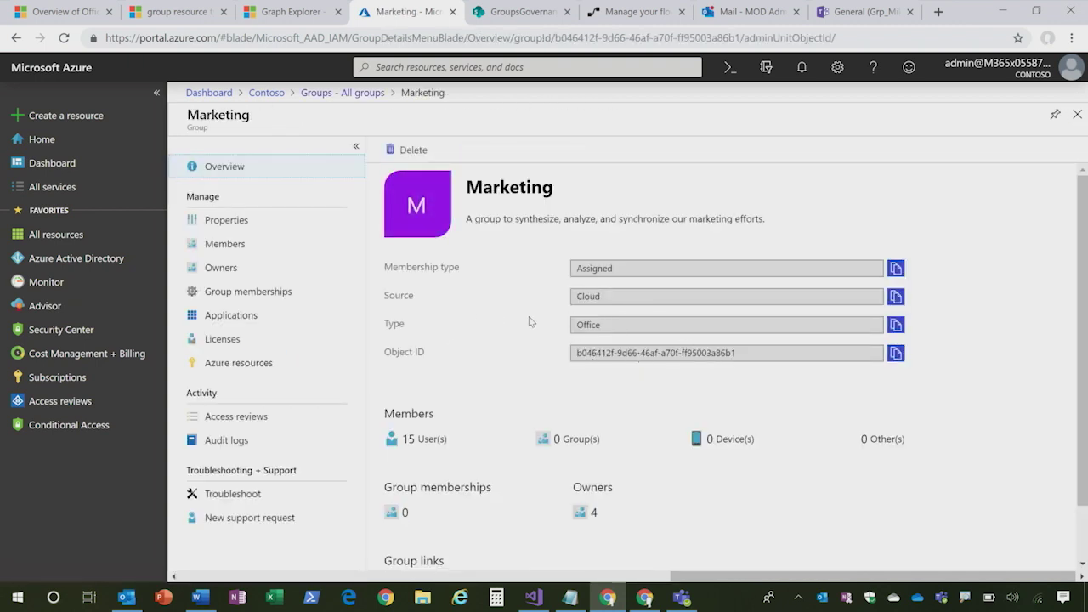
click(285, 14)
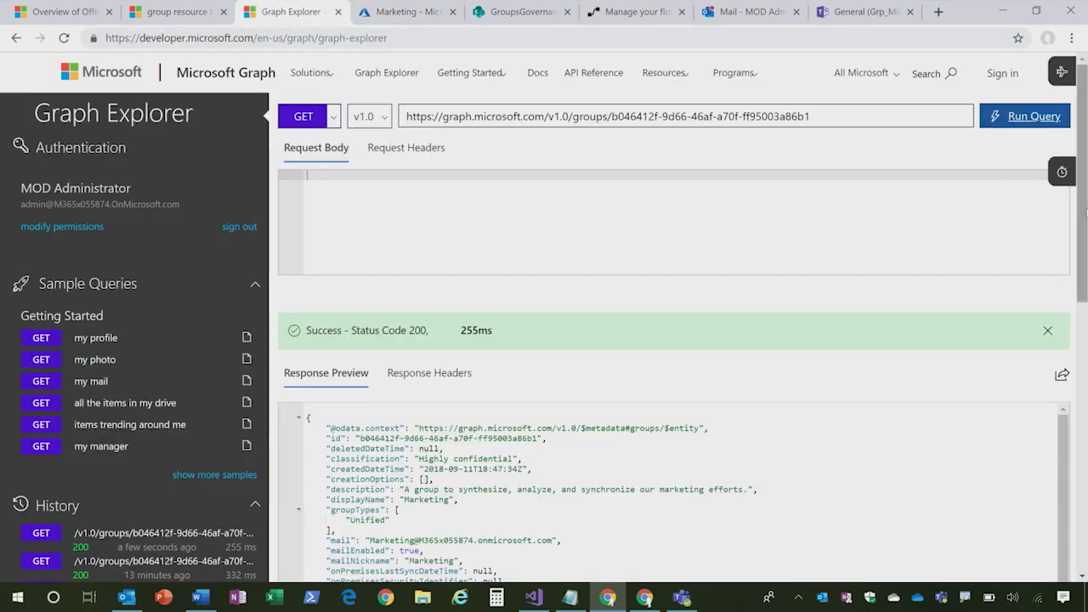
scroll(1030, 195, down, 2)
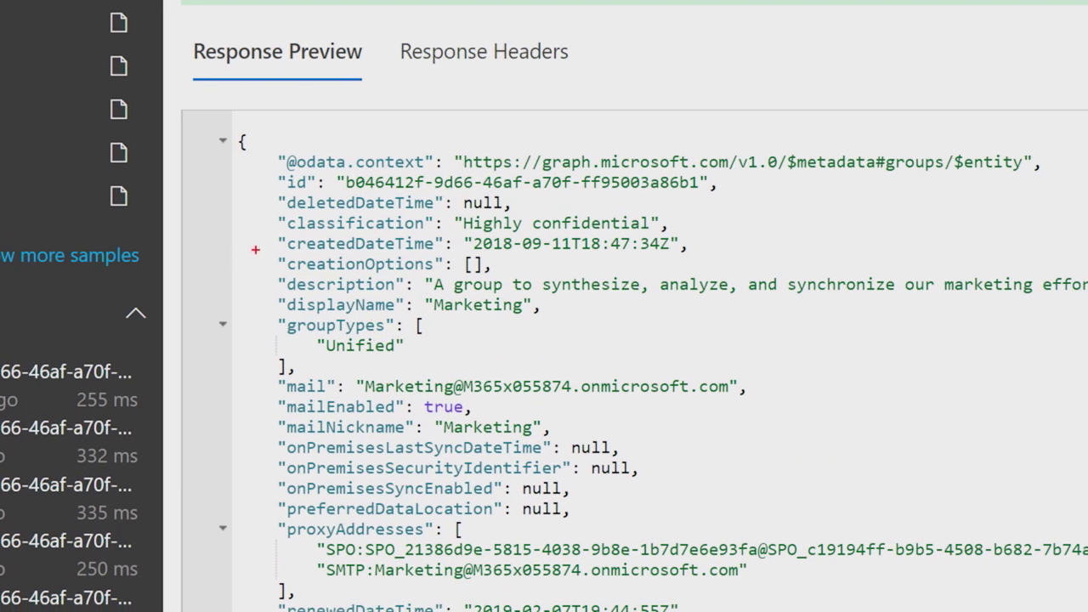
drag(242, 246, 267, 249)
mouse_move(241, 283)
mouse_down()
mouse_move(268, 280)
mouse_move(267, 310)
mouse_up()
drag(246, 222, 268, 223)
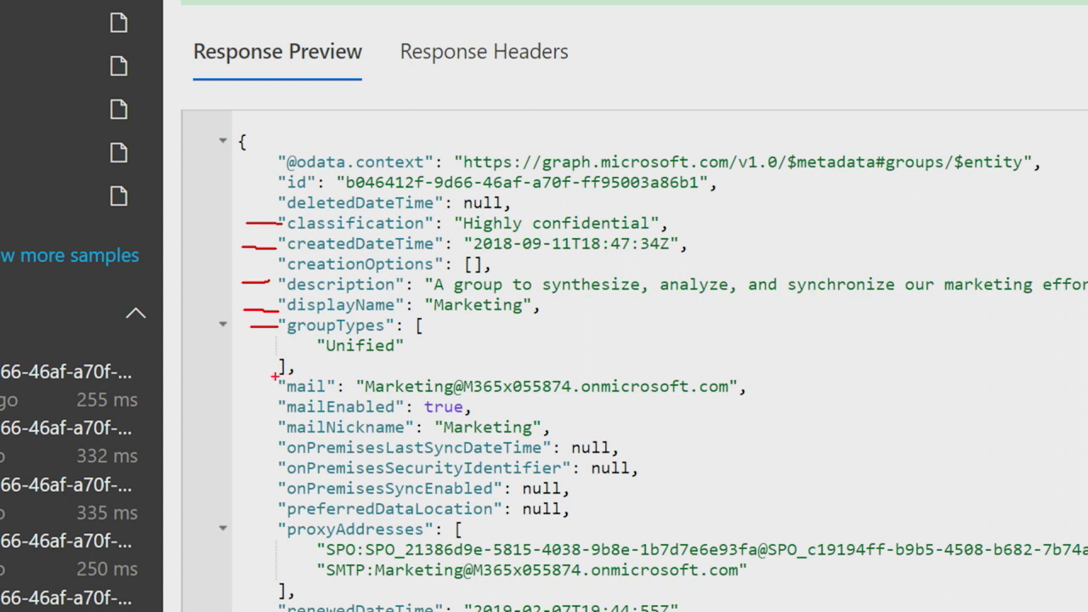
mouse_move(287, 371)
mouse_down()
mouse_move(245, 492)
mouse_move(279, 561)
mouse_move(312, 553)
mouse_up()
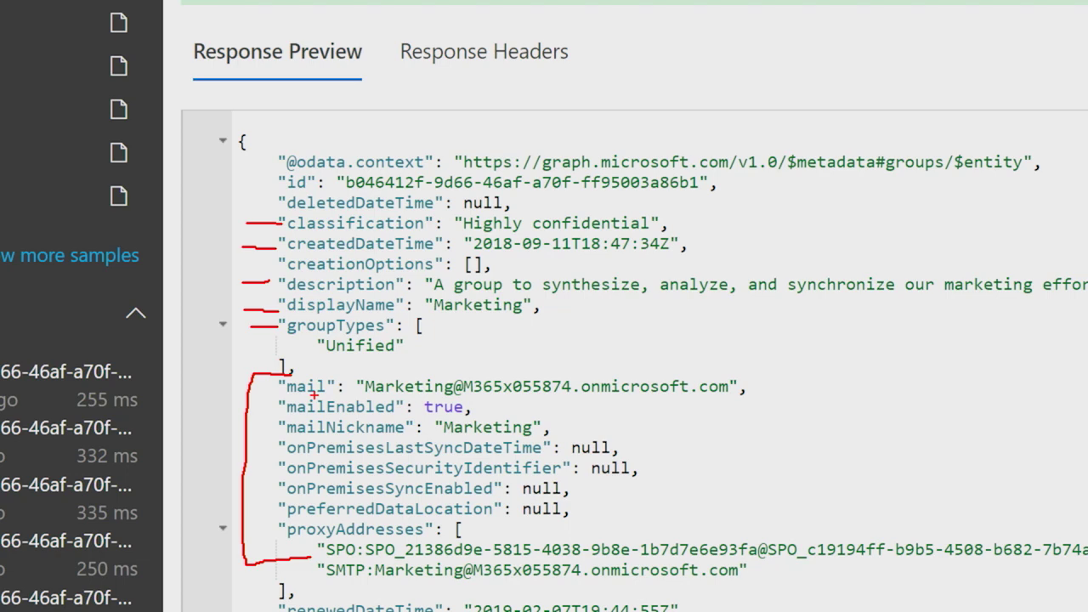
key(Escape)
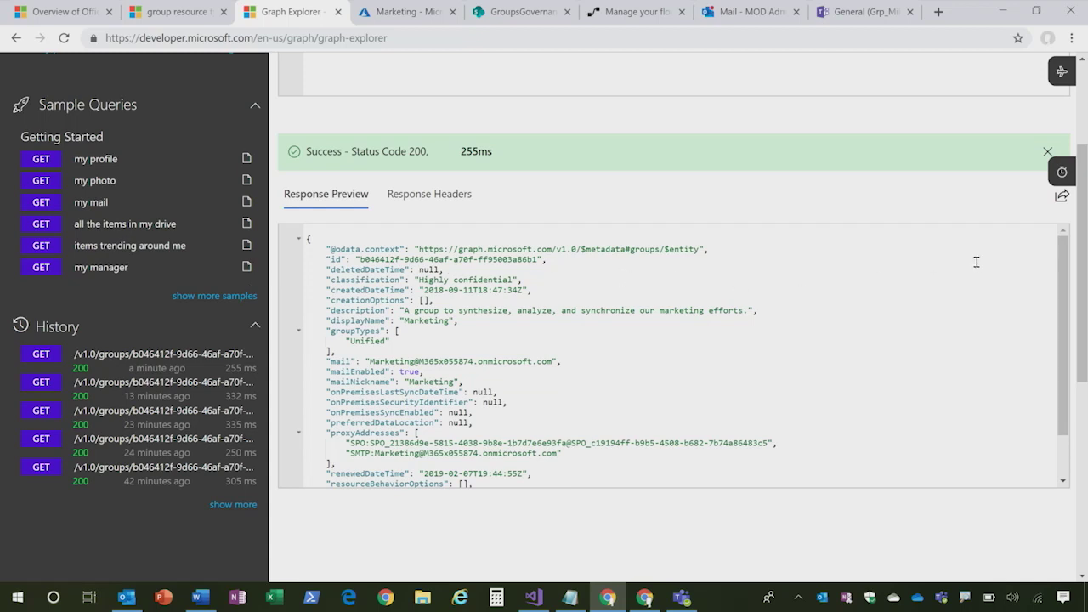
drag(1081, 241, 1079, 161)
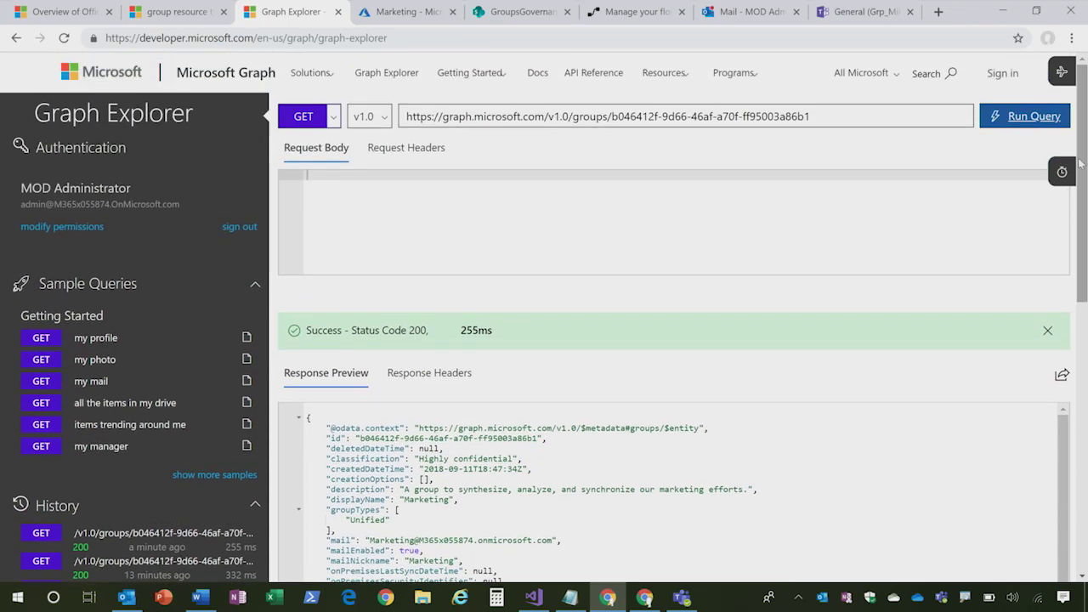
Step: Run the Marketing group's /members query and browse the returned member user records
click(894, 113)
click(839, 150)
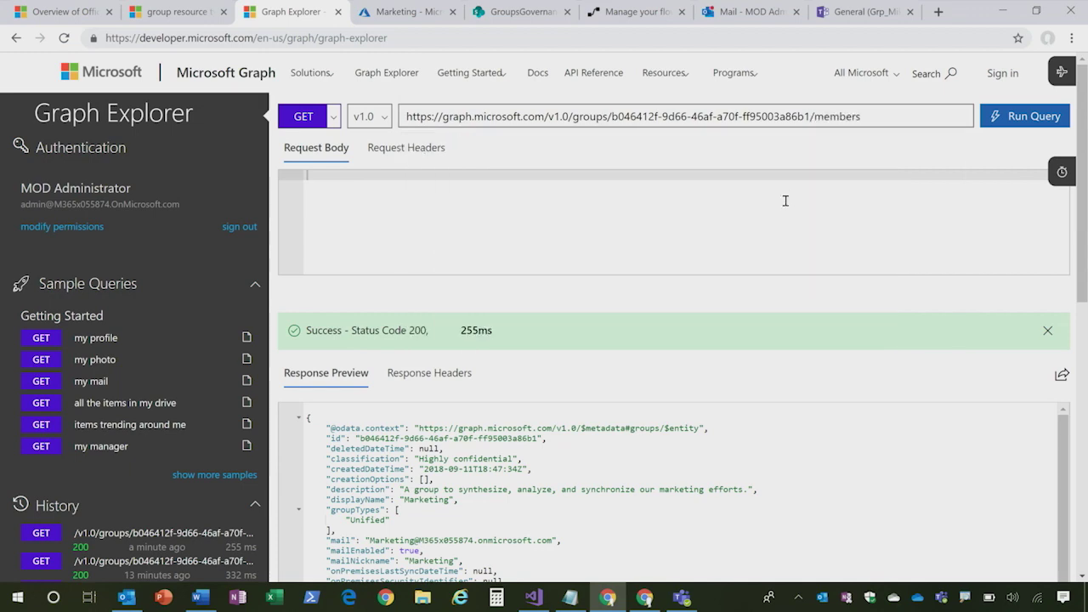
click(1032, 116)
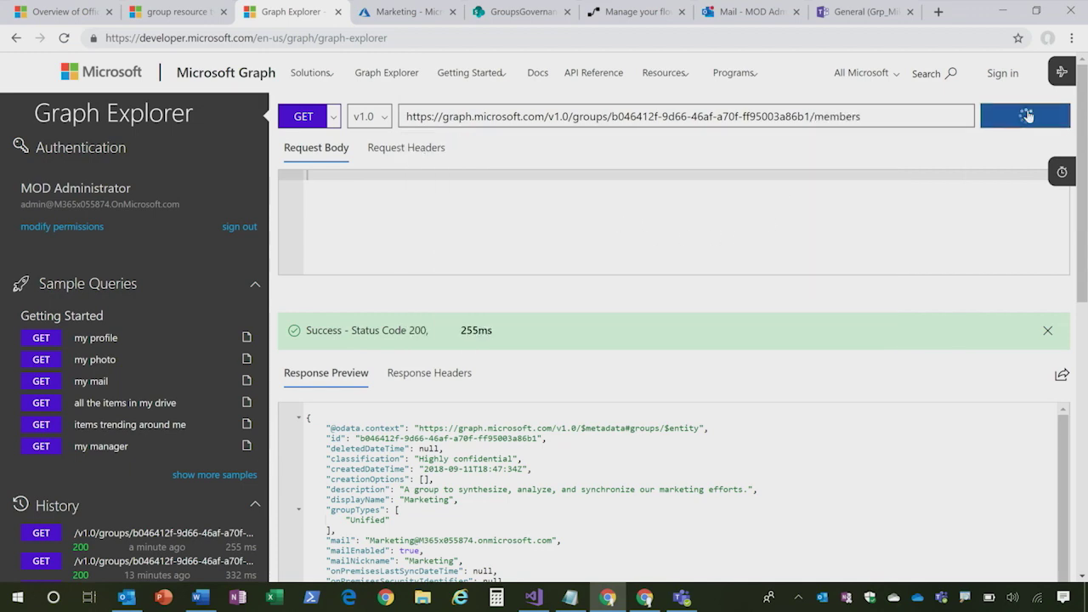
scroll(584, 249, down, 5)
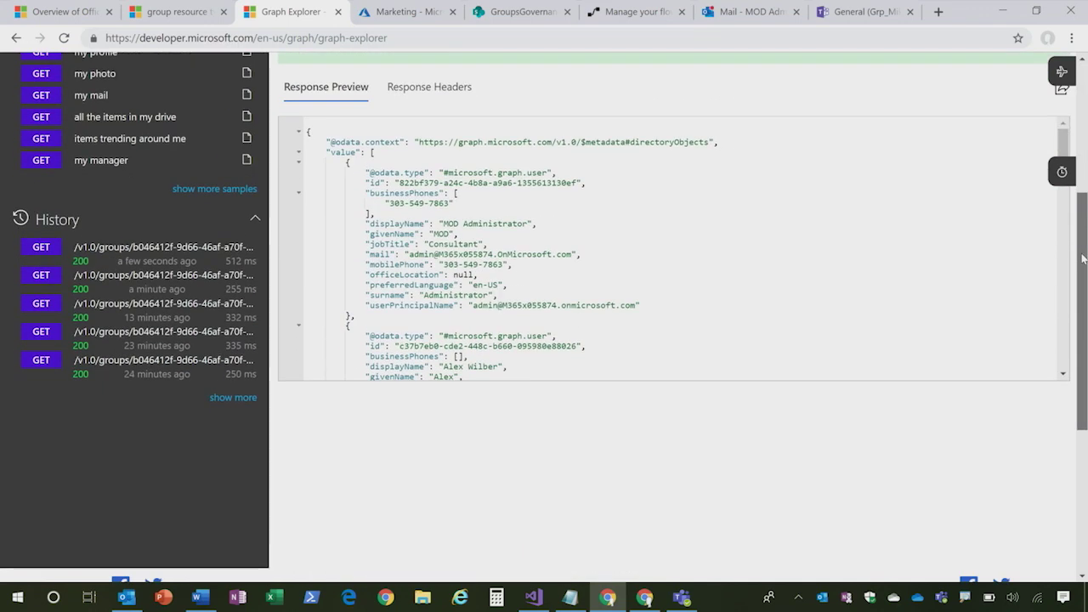
scroll(584, 249, down, 3)
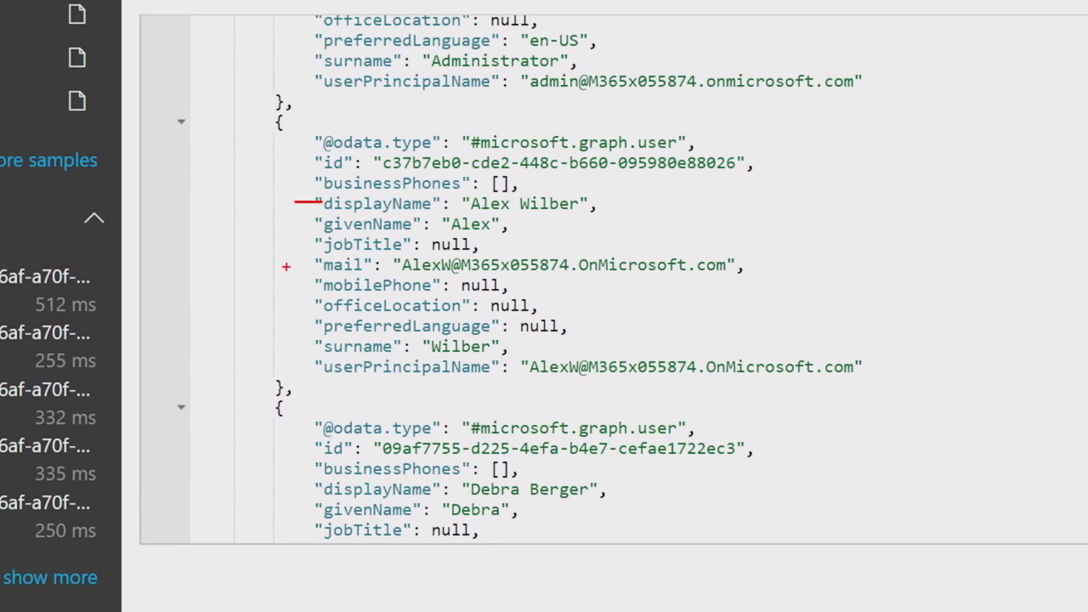
drag(293, 369, 314, 367)
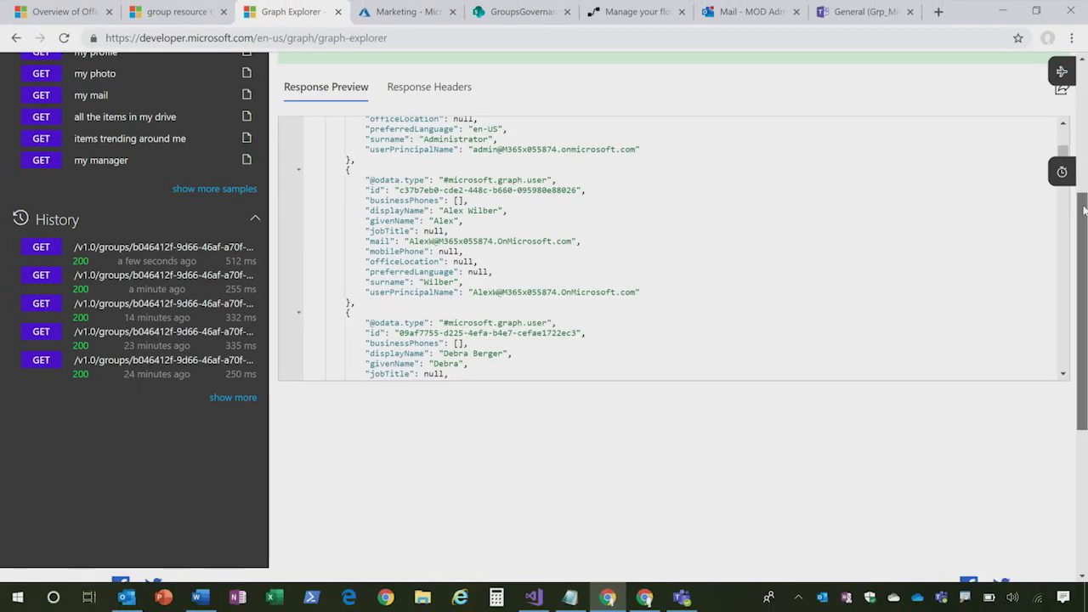
scroll(1069, 194, up, 3)
click(958, 111)
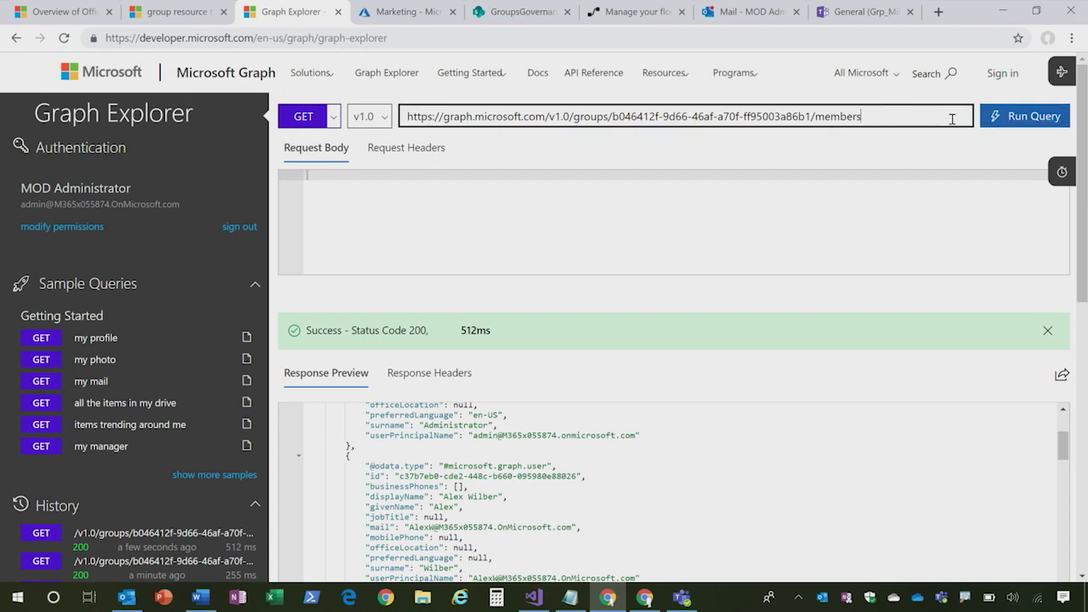
Step: Choose the group's /owners endpoint and browse the user records in the response
click(930, 280)
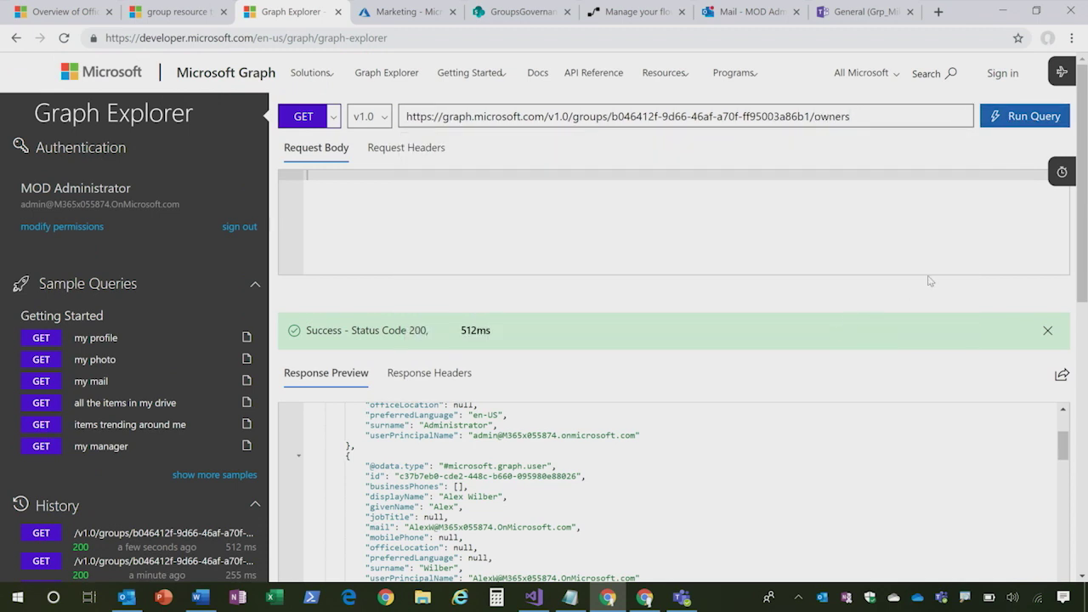
drag(1085, 211, 1084, 344)
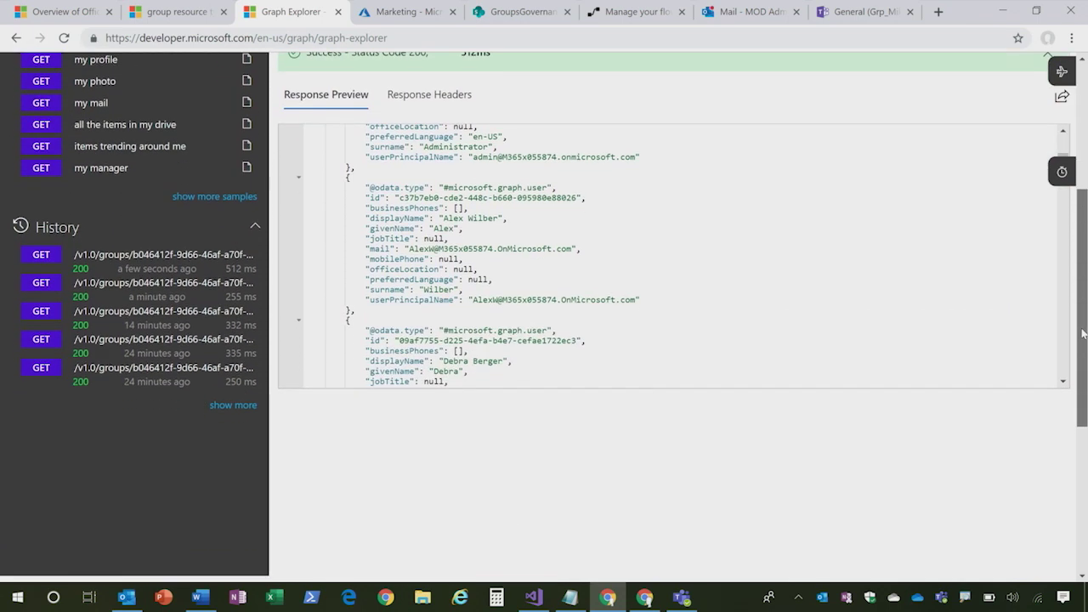
scroll(517, 280, down, 2)
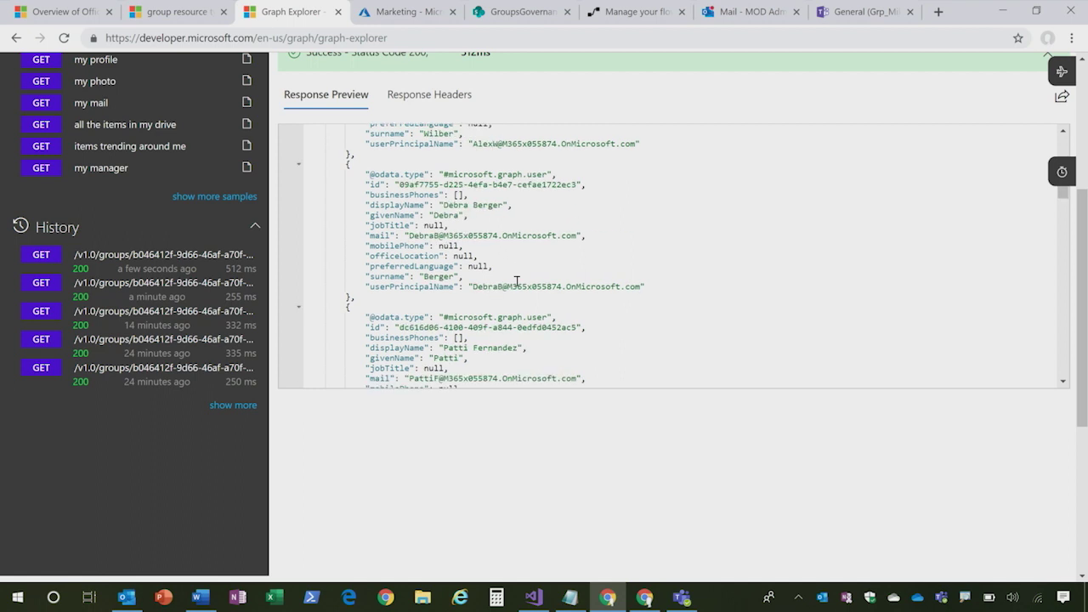
scroll(517, 280, down, 2)
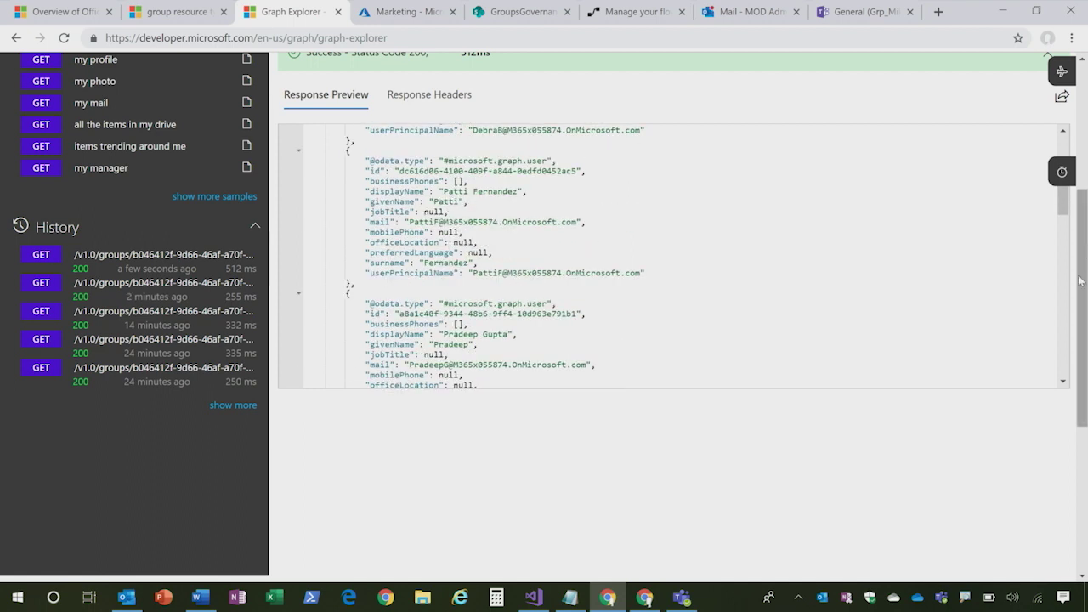
scroll(1081, 280, up, 5)
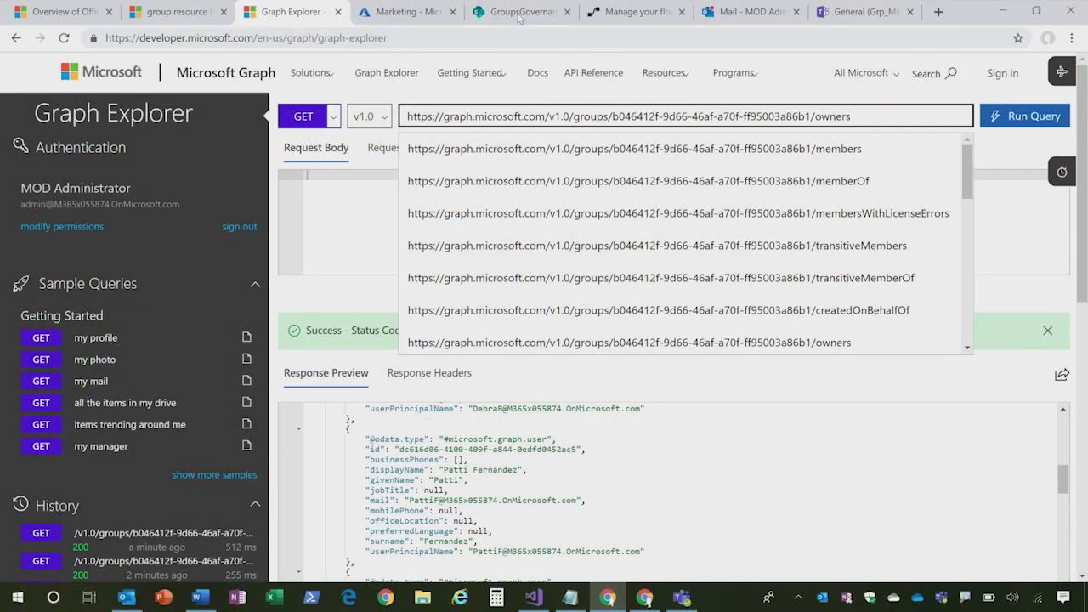
Step: Preview a new ProvisionGroup request form and close it unsaved, leaving the MikeProductLaunch request listed
click(516, 15)
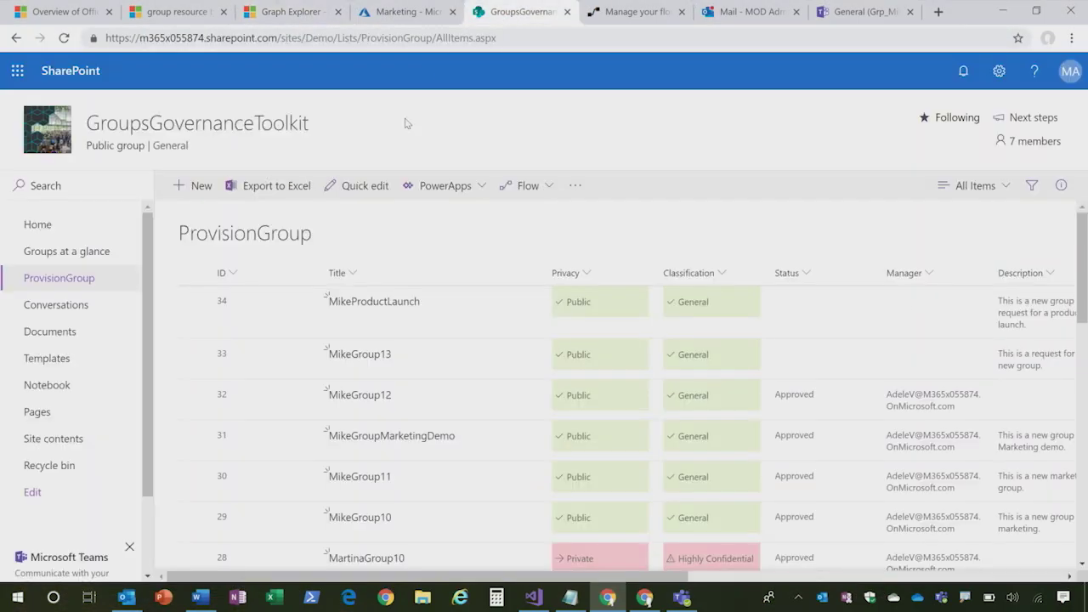
click(198, 186)
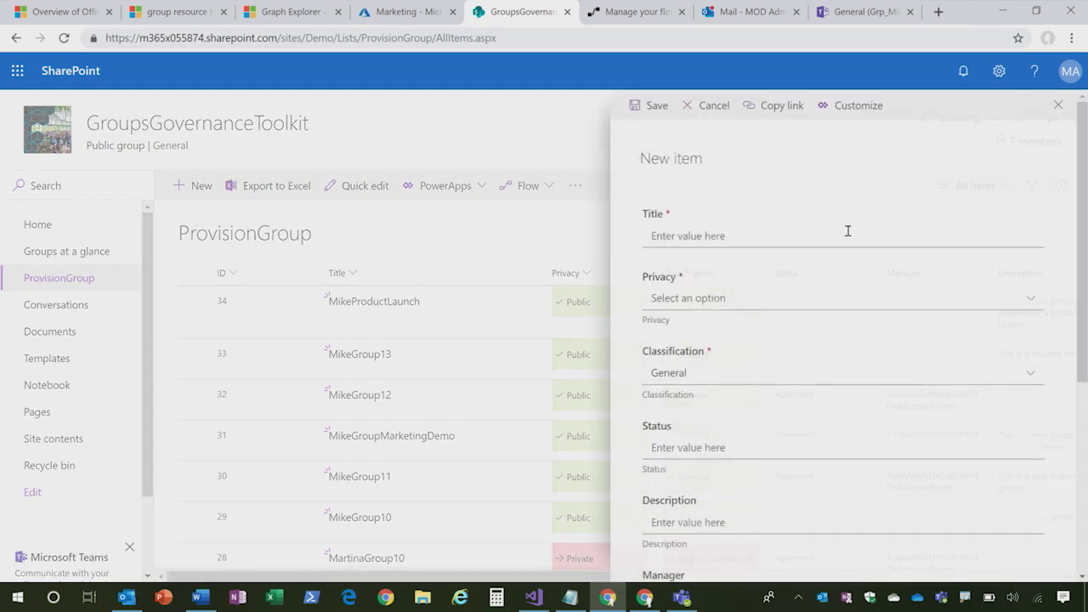
click(1058, 106)
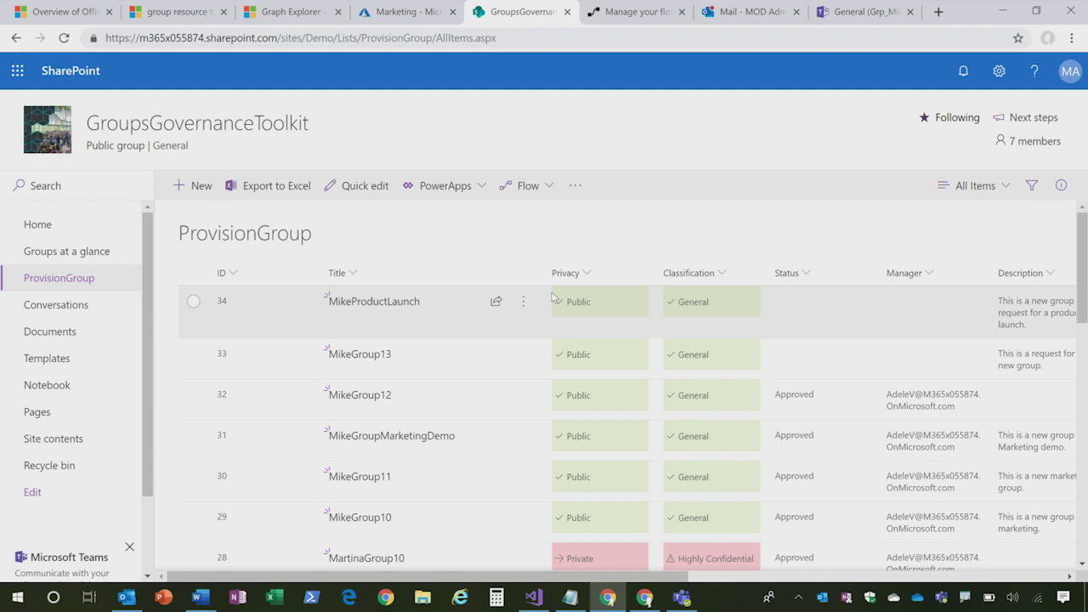
click(646, 598)
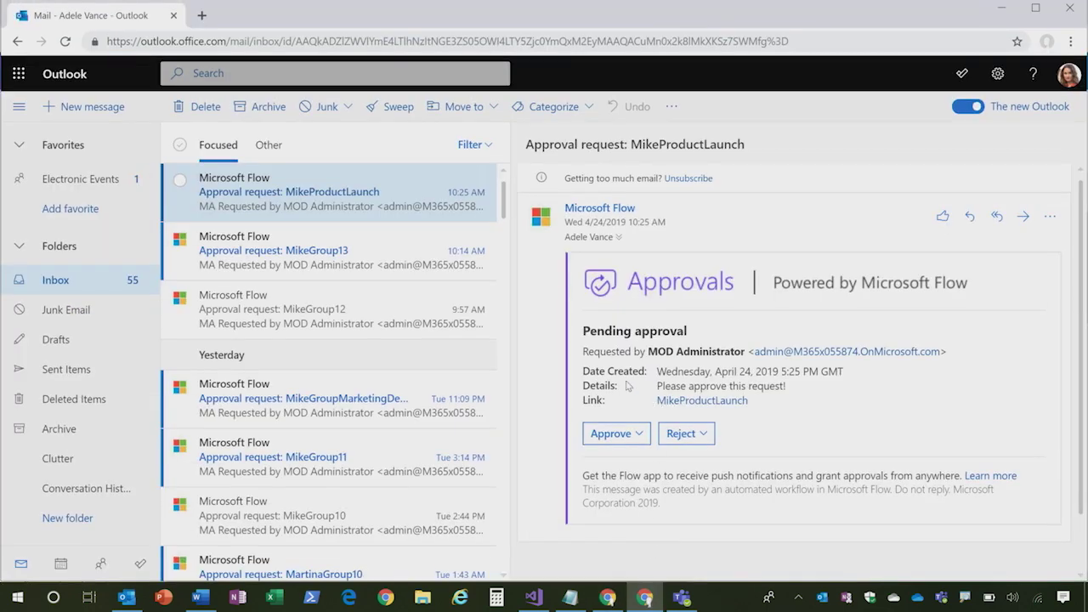
Step: Approve the MikeProductLaunch request with the reason 'Approved!' and submit the decision
click(619, 434)
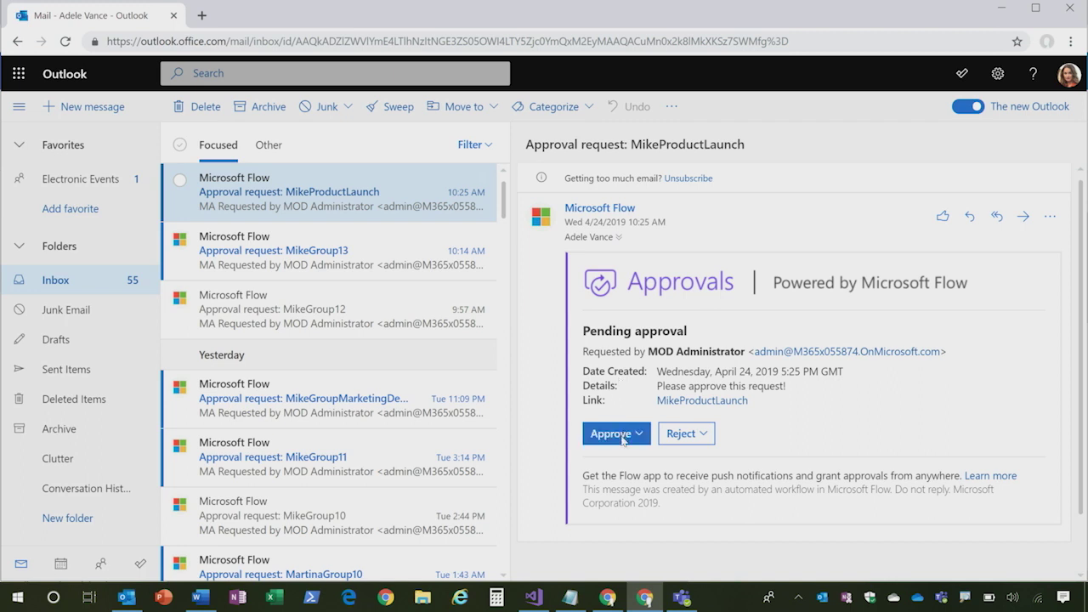
click(617, 485)
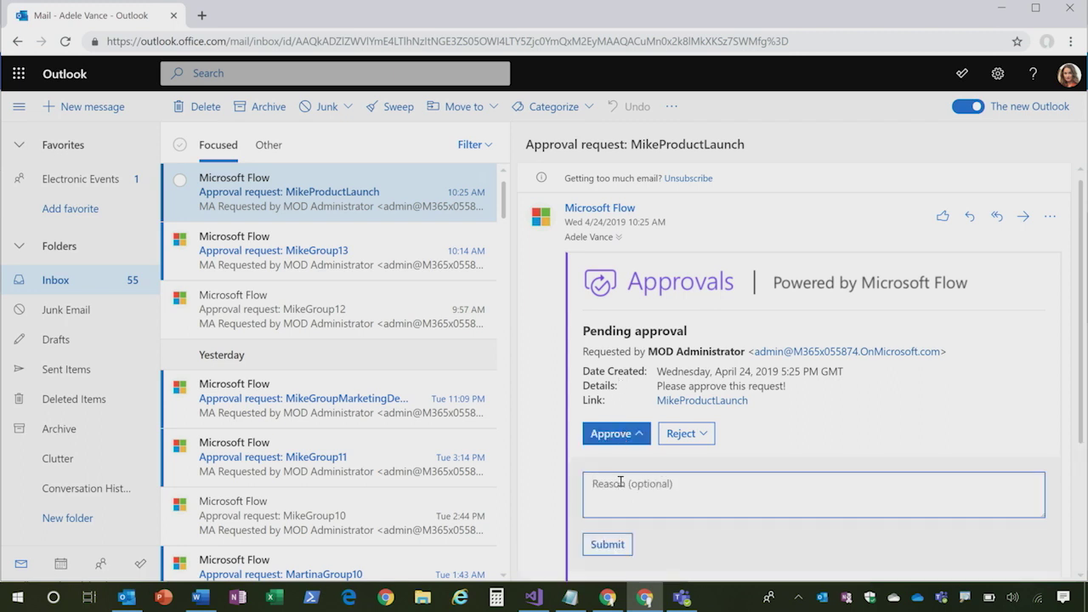
text(Approved!)
click(609, 541)
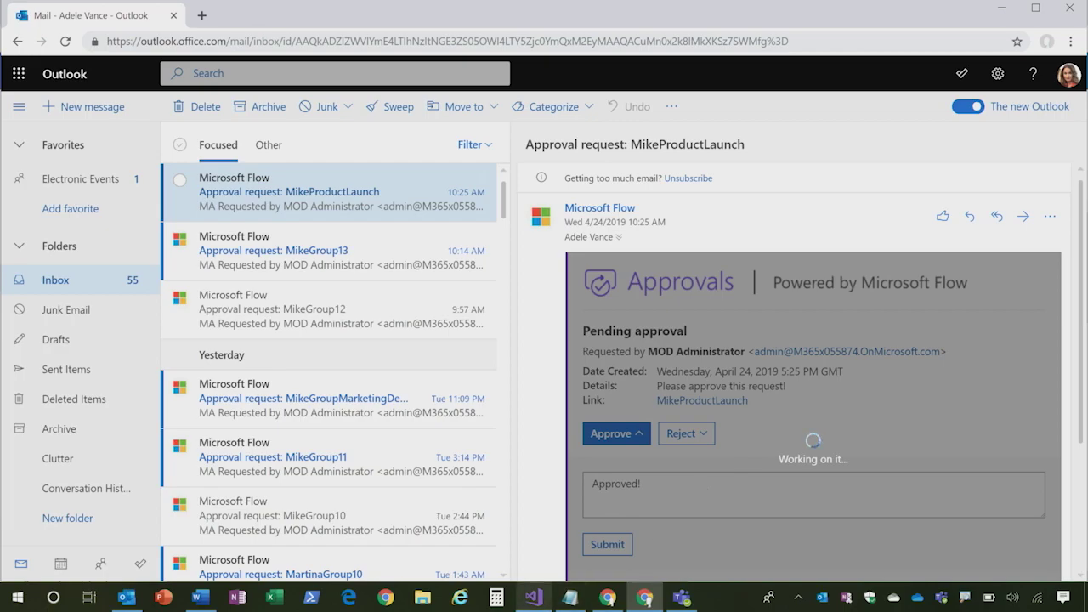
click(534, 598)
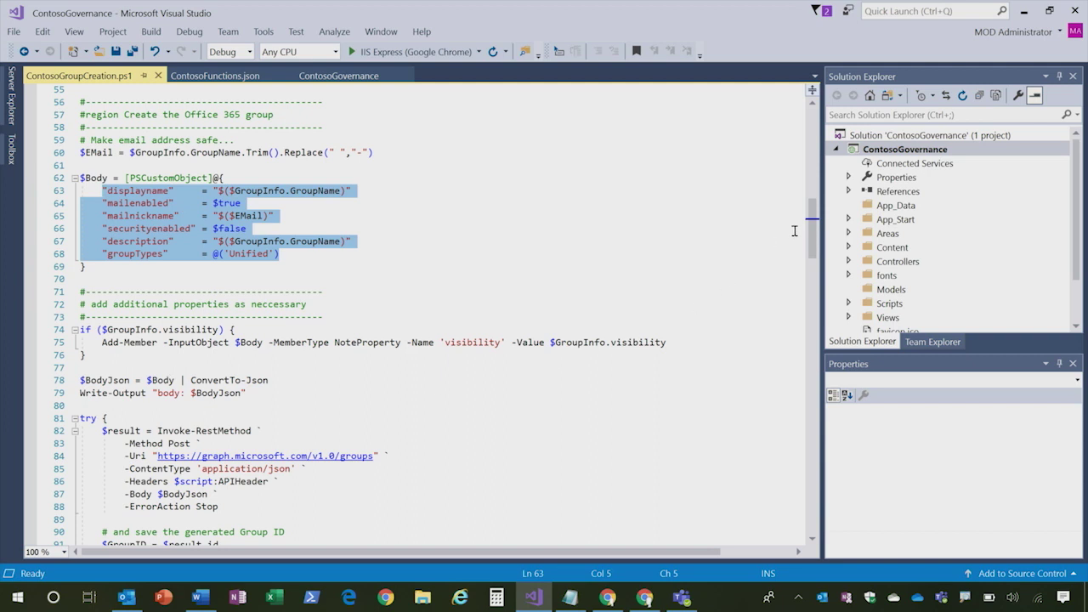
scroll(480, 347, down, 3)
drag(236, 408, 123, 342)
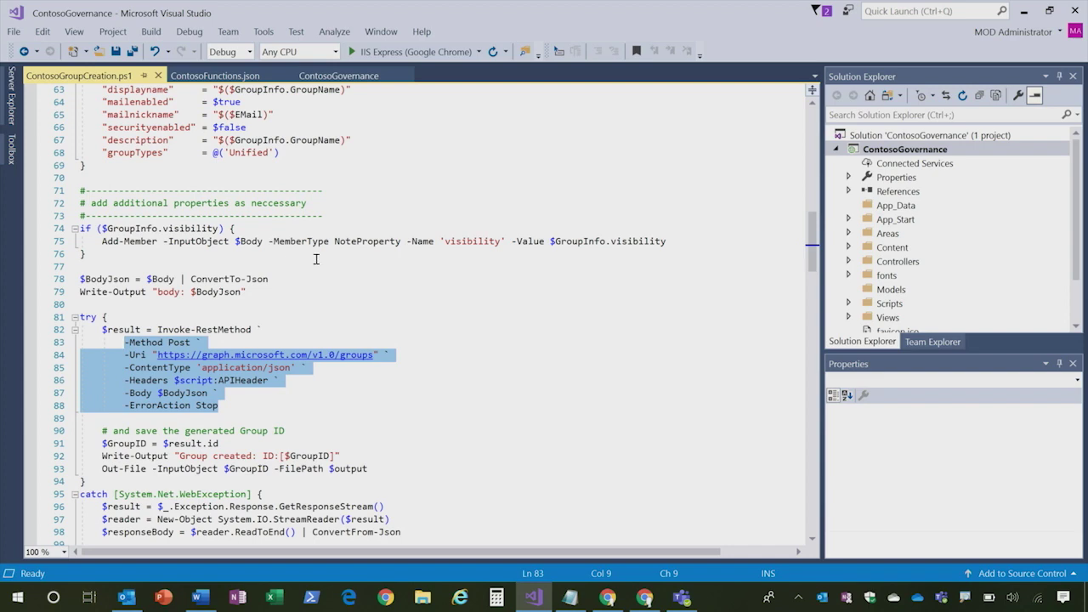
drag(812, 244, 812, 316)
scroll(812, 308, down, 1)
drag(257, 293, 146, 230)
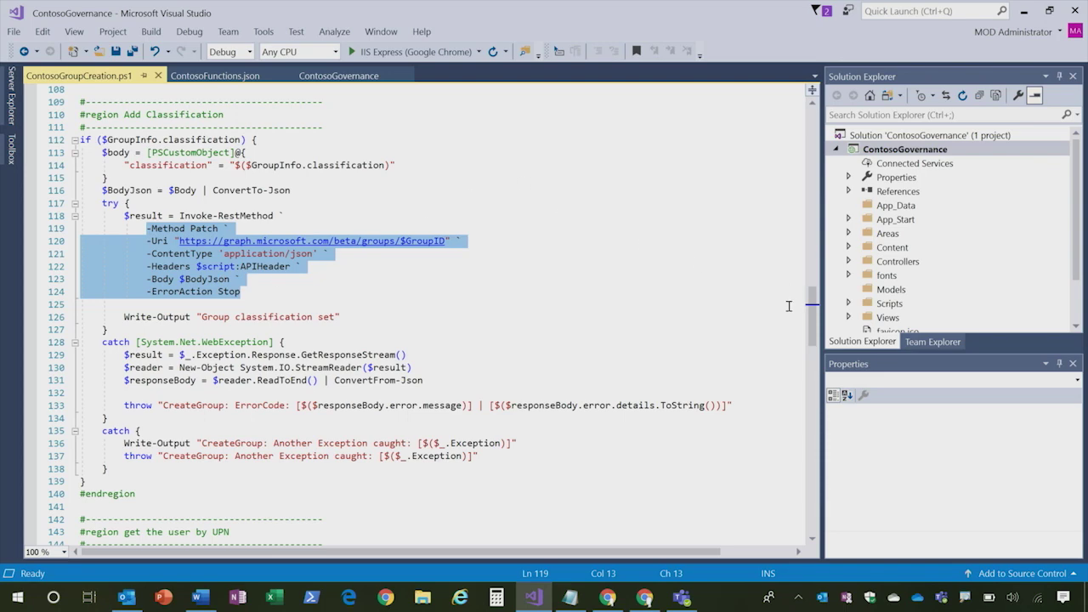
drag(816, 313, 816, 422)
drag(227, 392, 117, 229)
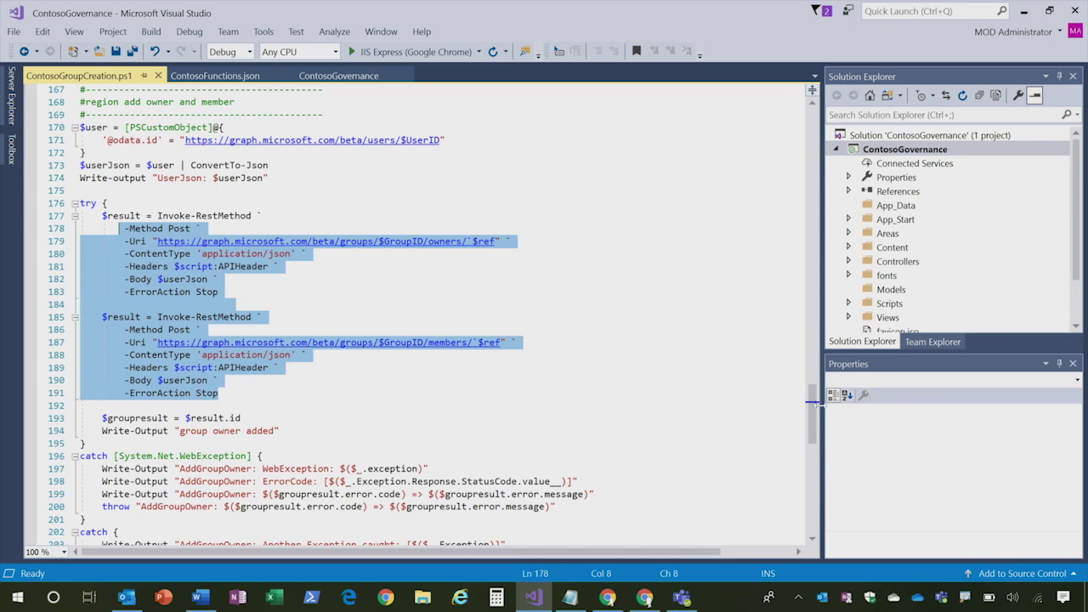
drag(814, 406, 815, 451)
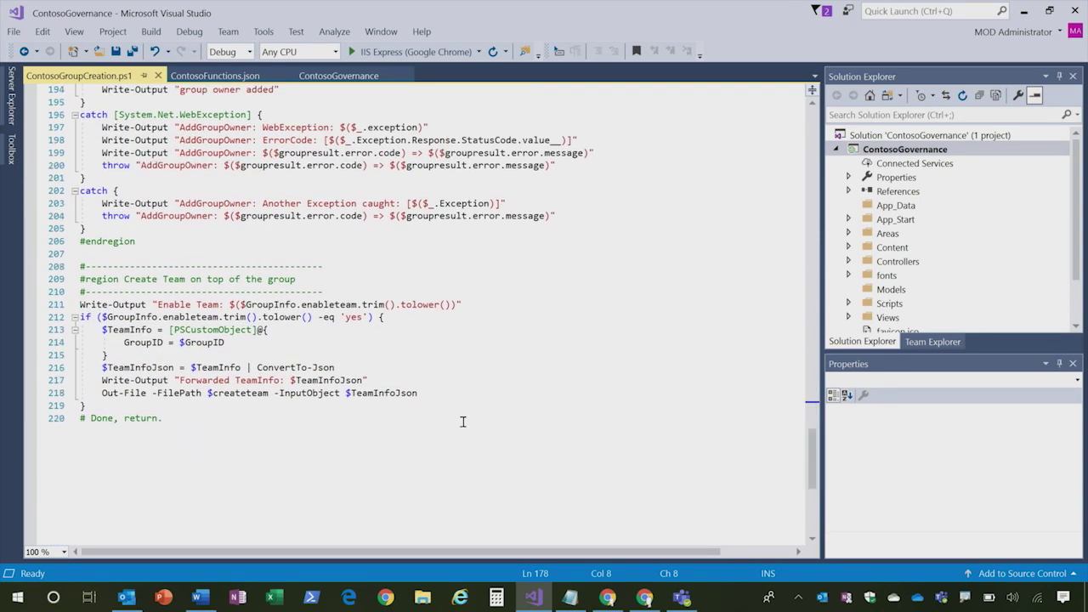
drag(94, 405, 78, 317)
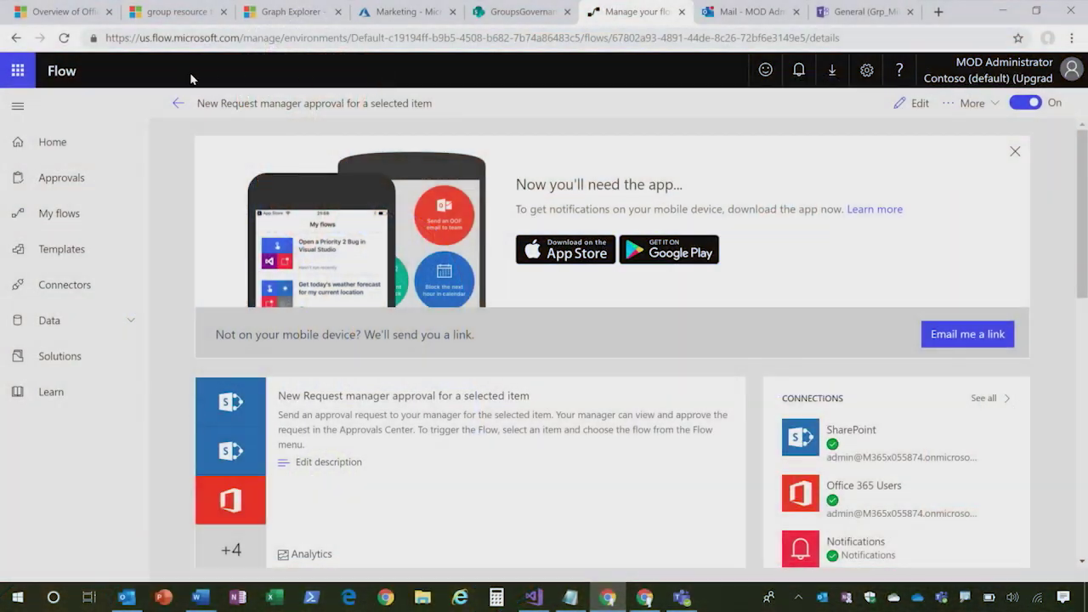
Step: Refresh the 'New Request manager approval for a selected item' flow details page with F5
key(F5)
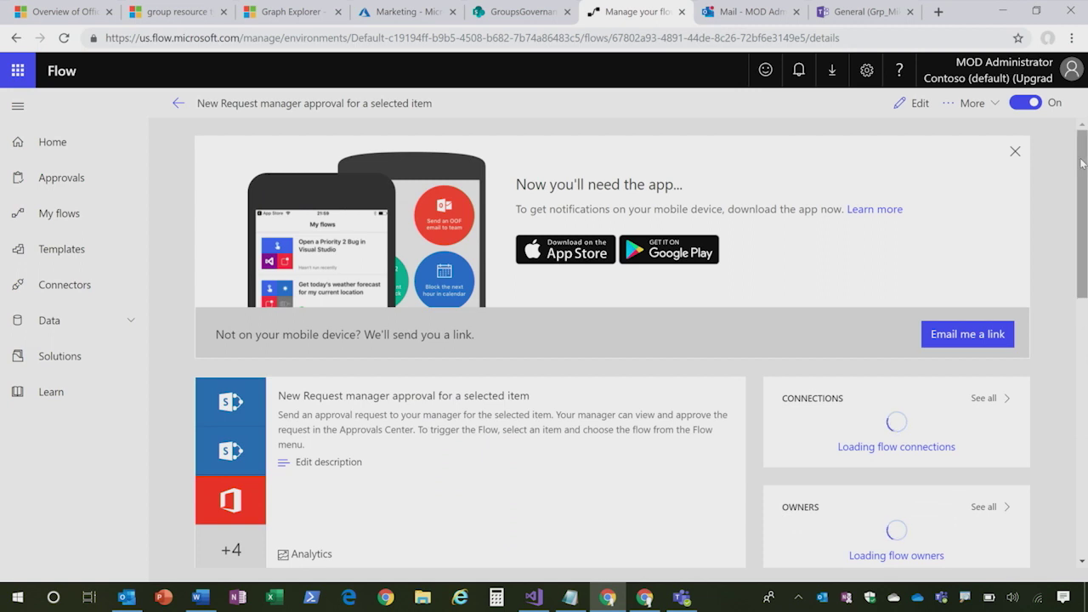
Step: Open the latest Succeeded run and expand its Condition and HTTP steps
scroll(653, 315, down, 4)
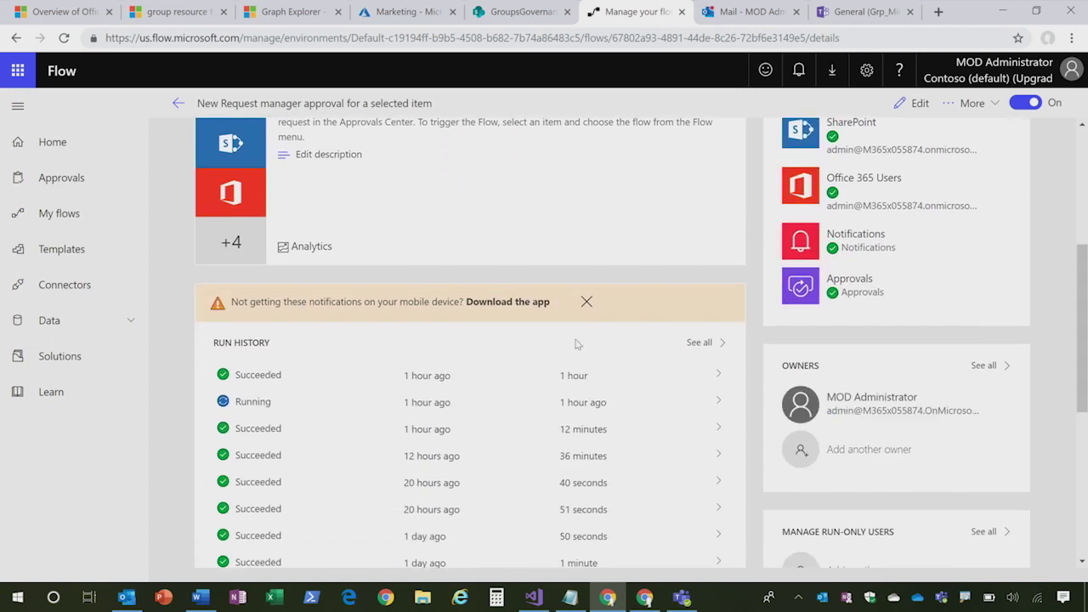
click(311, 377)
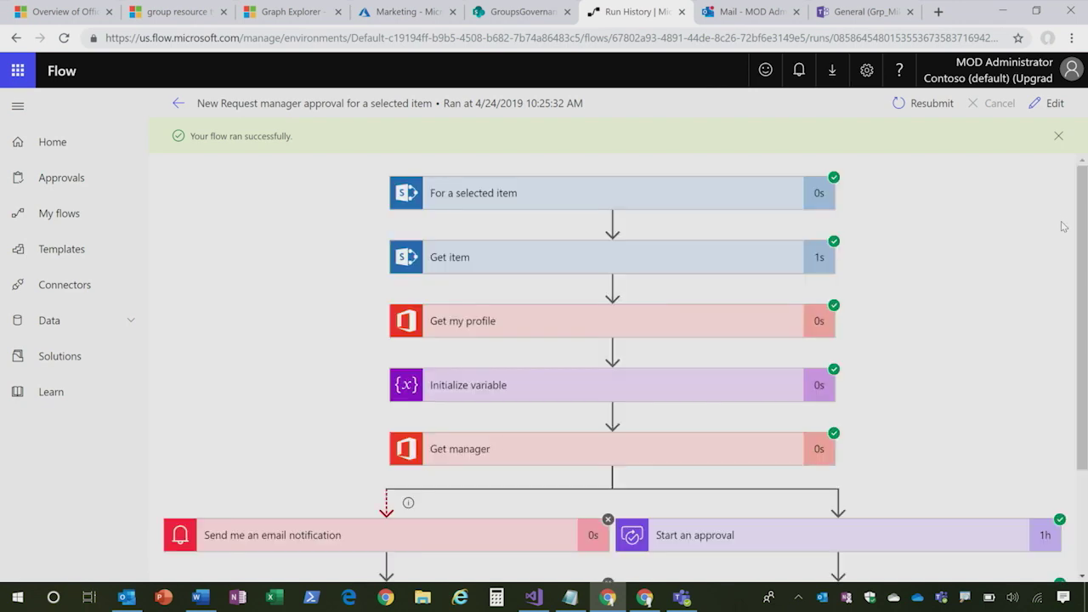
scroll(1063, 223, down, 2)
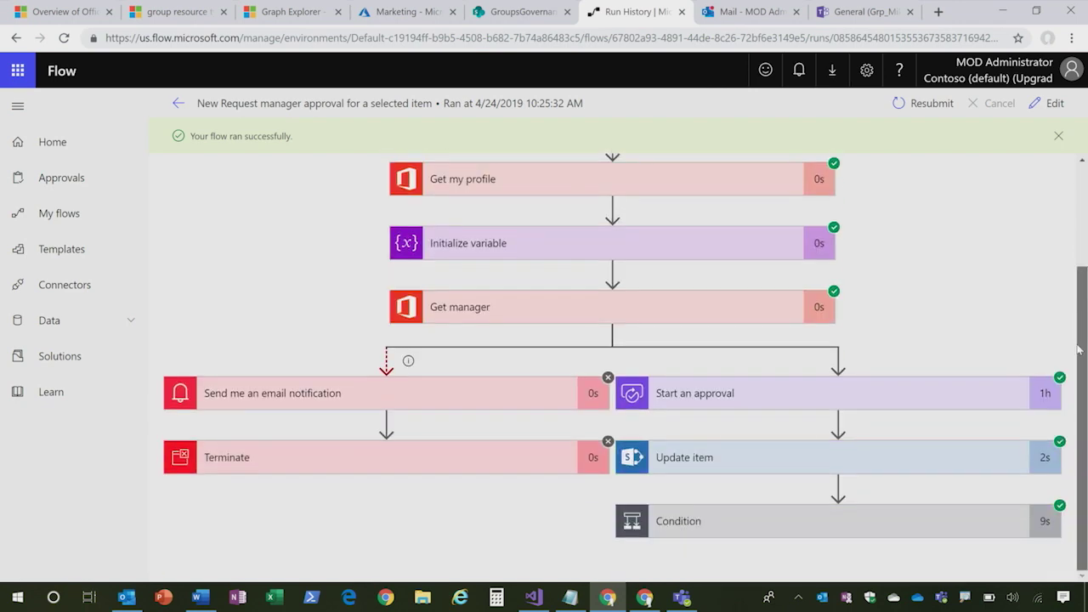
click(834, 512)
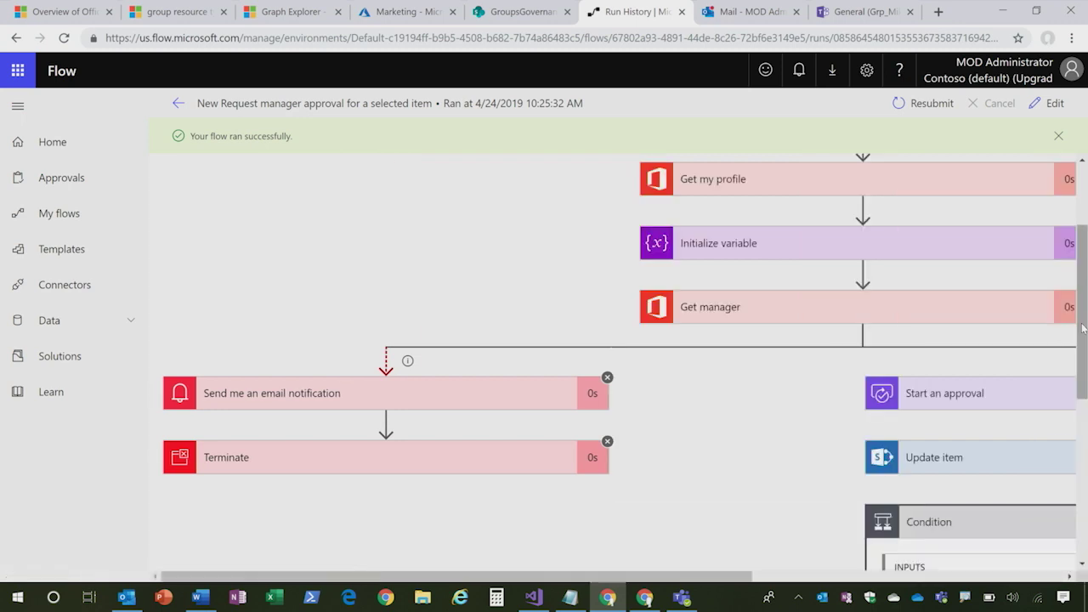
scroll(1083, 328, down, 5)
click(799, 344)
Step: Review the HTTP body for Grp_MikeProductLaunch (Public, General, team enabled), then reload Outlook mail
drag(587, 579, 765, 579)
scroll(1082, 406, down, 2)
scroll(1082, 406, down, 1)
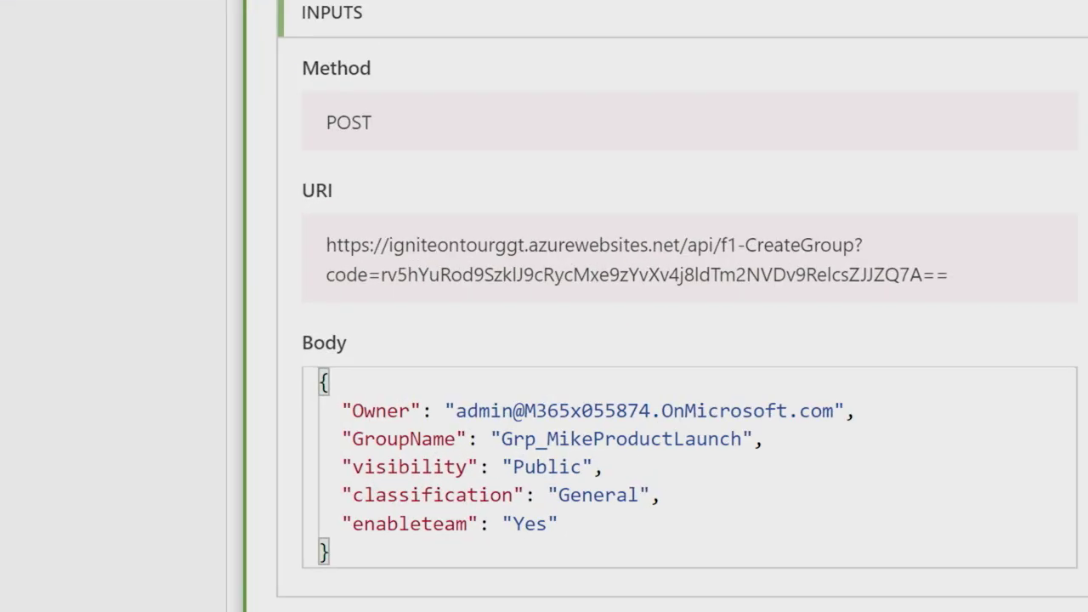
drag(332, 221, 288, 290)
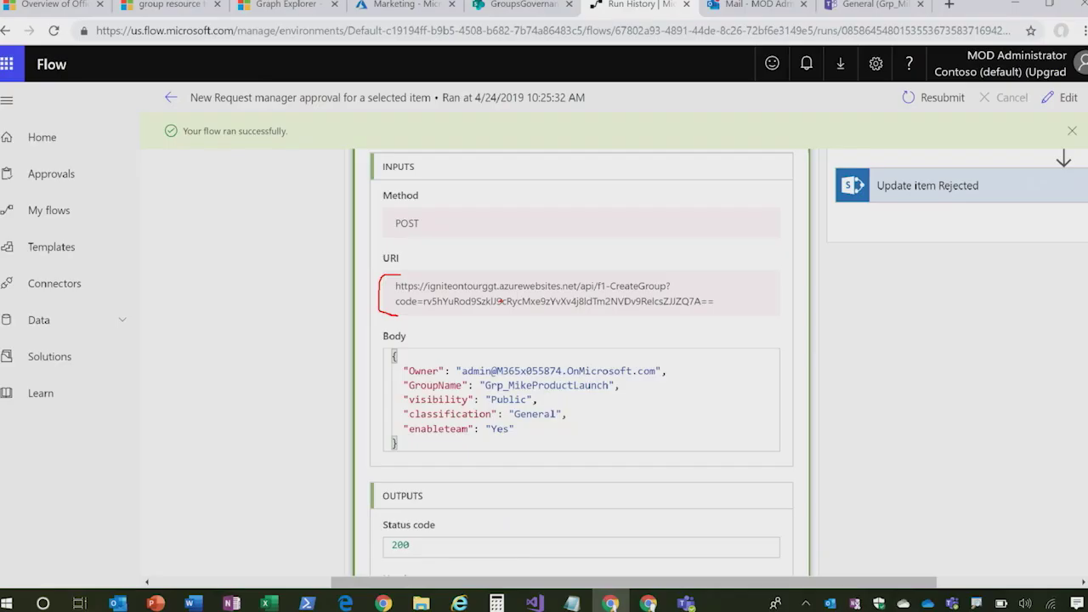
click(739, 18)
click(64, 38)
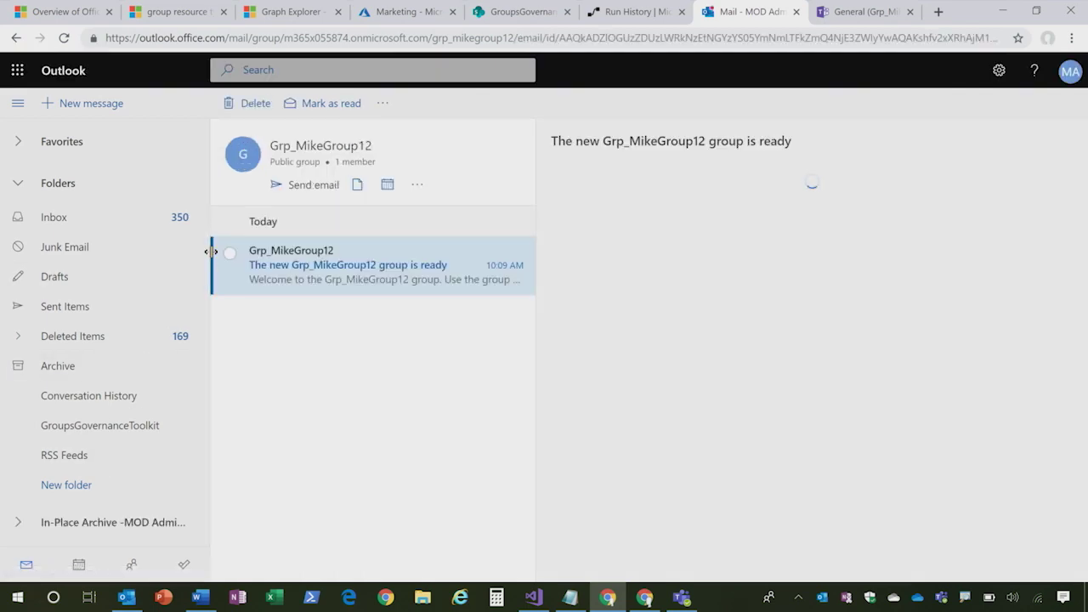
Step: Open the Grp_MikeProductLaunch group mailbox and read its 'group is ready' welcome email
scroll(87, 498, down, 4)
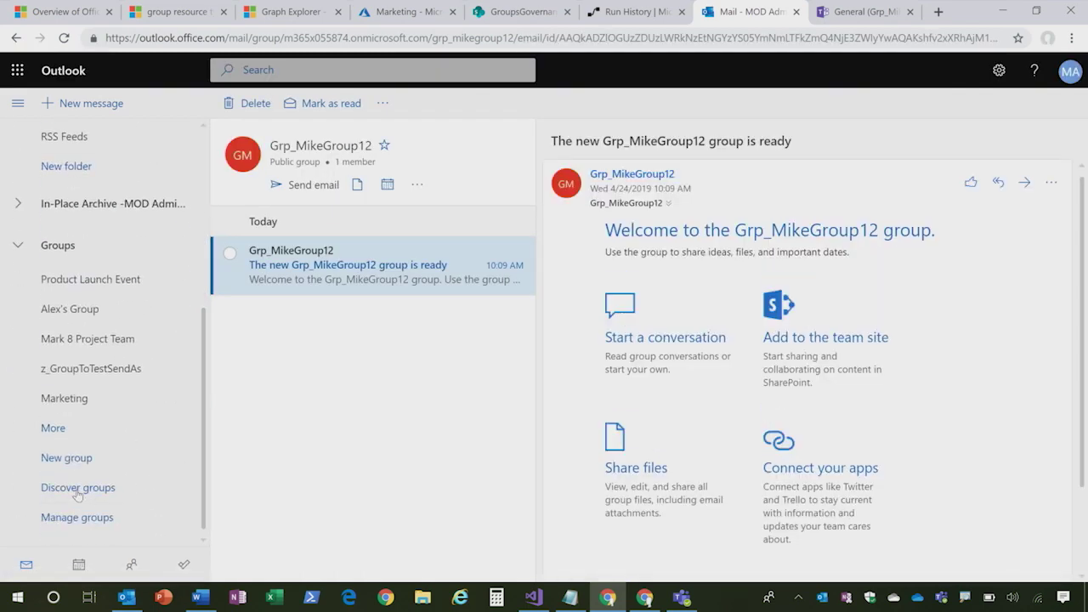
click(53, 428)
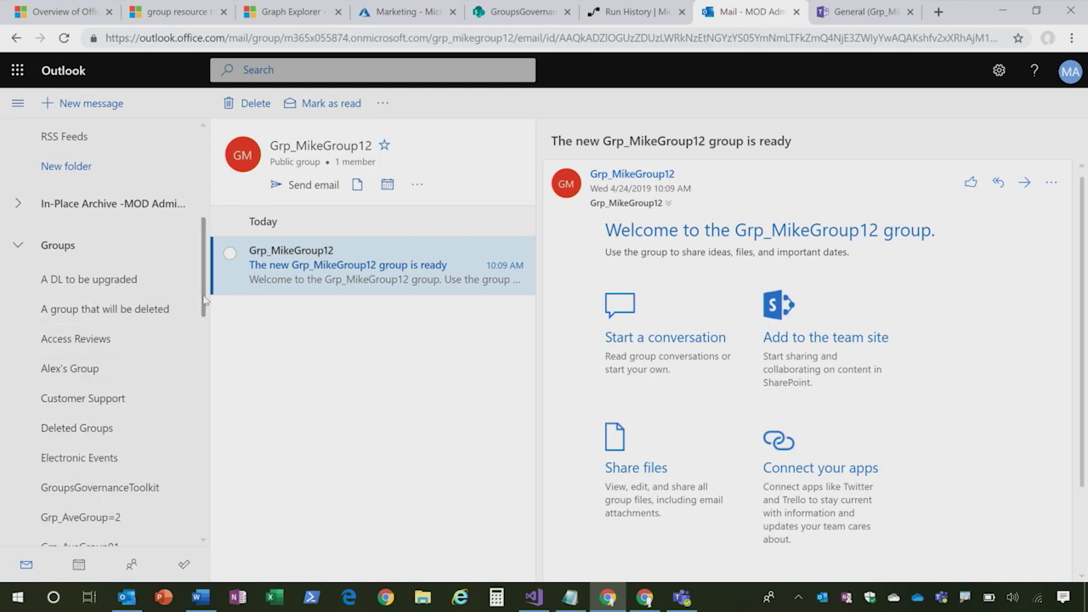
scroll(102, 357, down, 10)
click(98, 396)
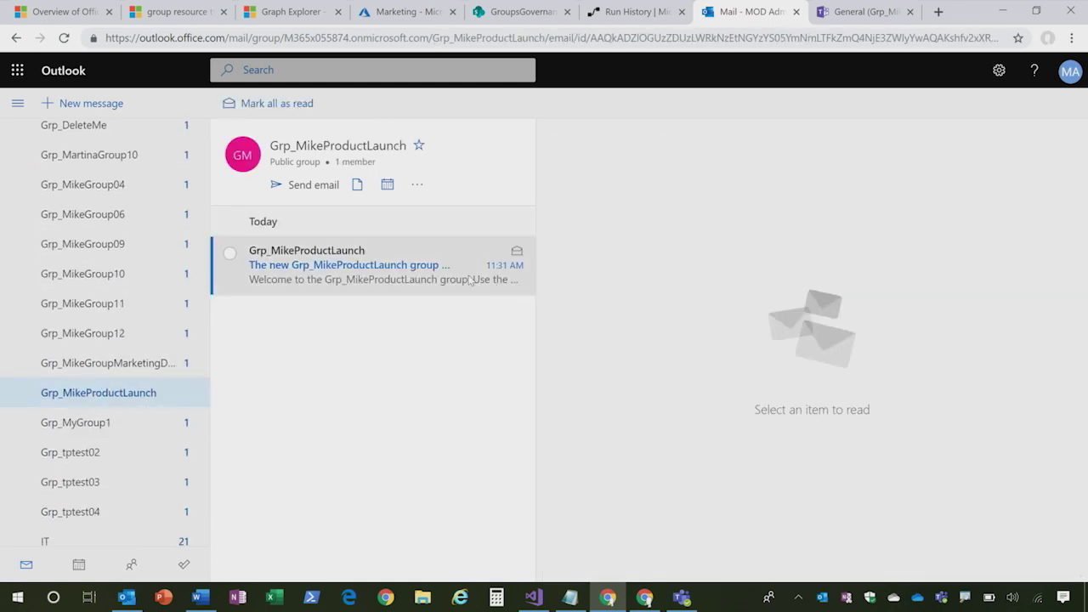
click(388, 274)
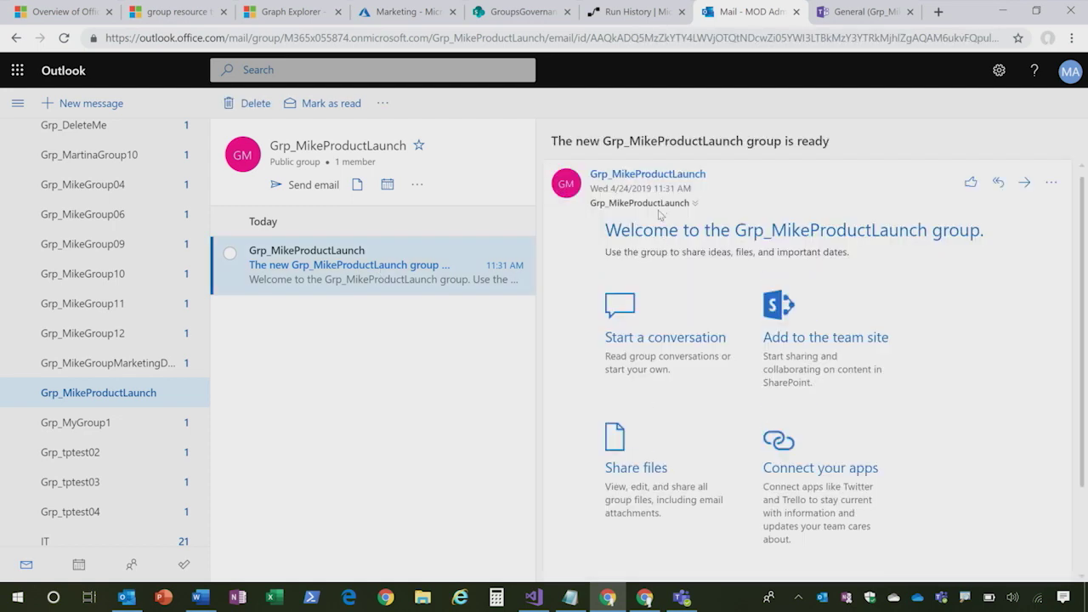
click(852, 12)
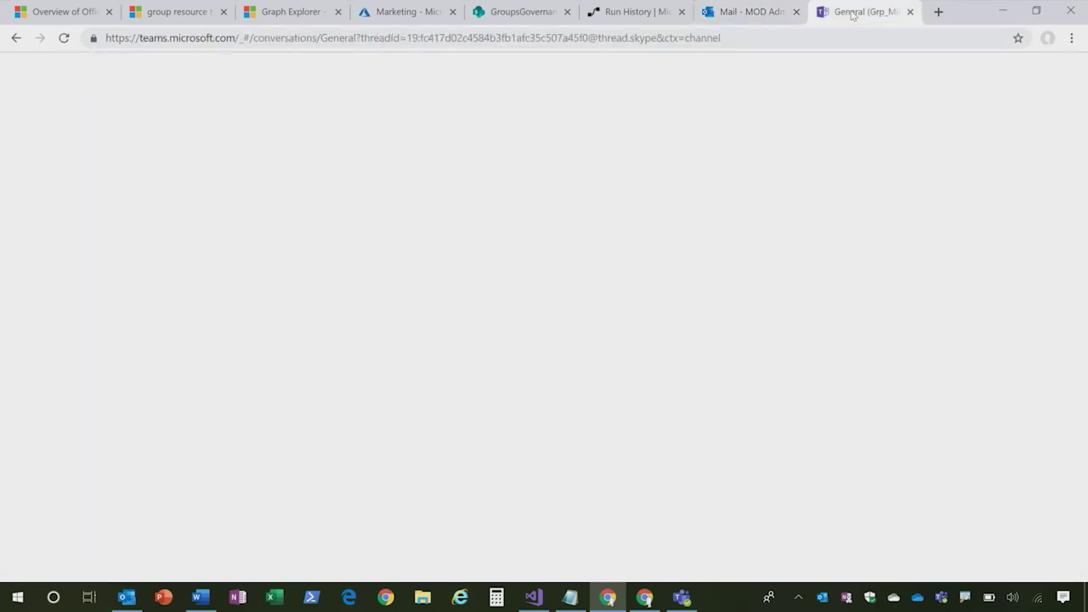
Step: Reload Teams so Grp_MikeProductLaunch appears, then open its General channel
click(64, 38)
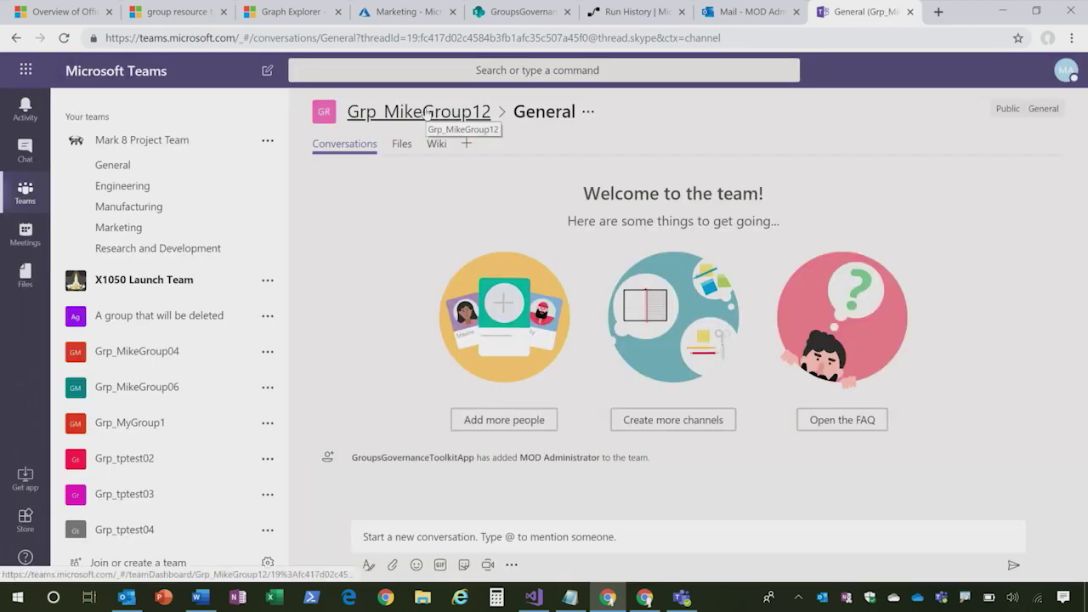
scroll(274, 391, down, 5)
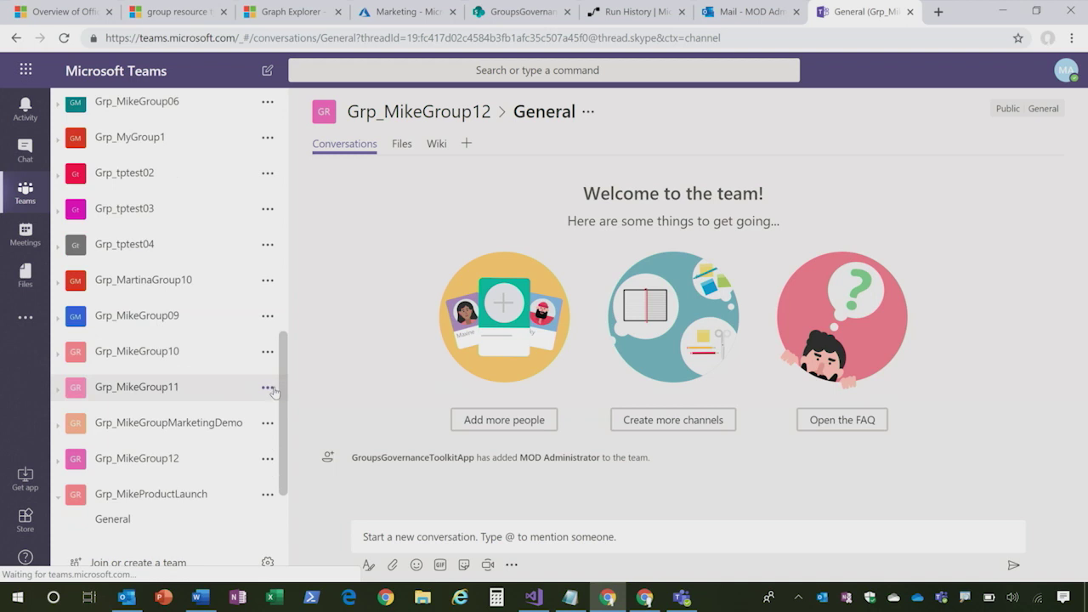
click(119, 519)
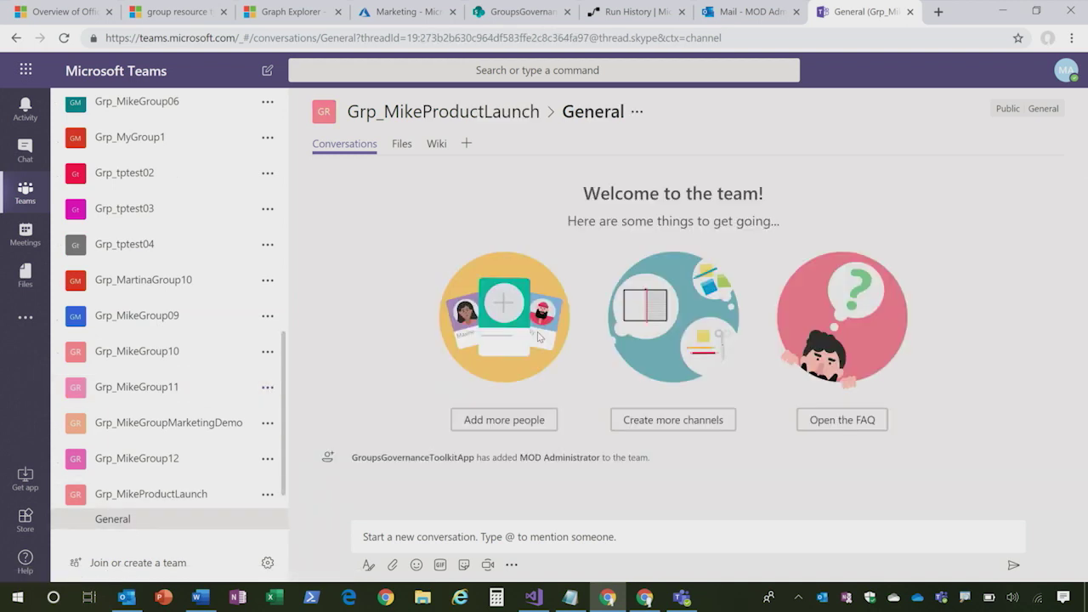